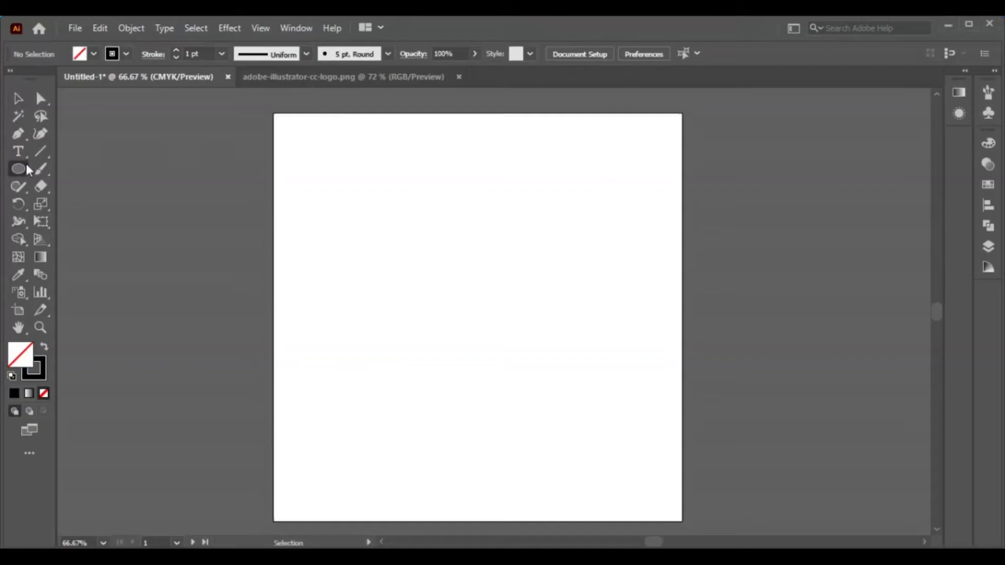
# Step: Draw a circle from its centre, move it onto the artboard, and enlarge it to about 492 pt
pyautogui.moveTo(441, 247); pyautogui.dragTo(575, 380)
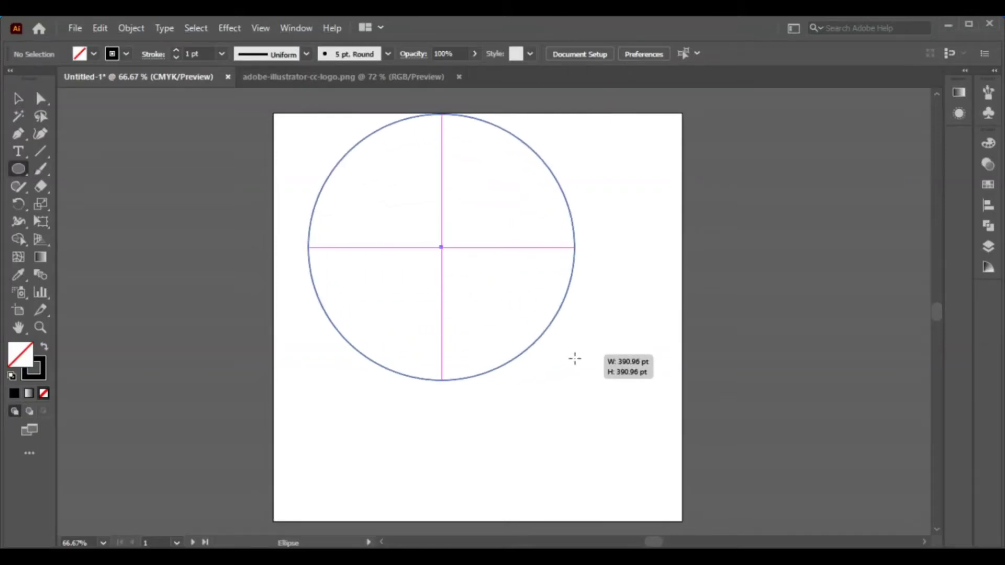
pyautogui.moveTo(442, 247); pyautogui.dragTo(473, 307)
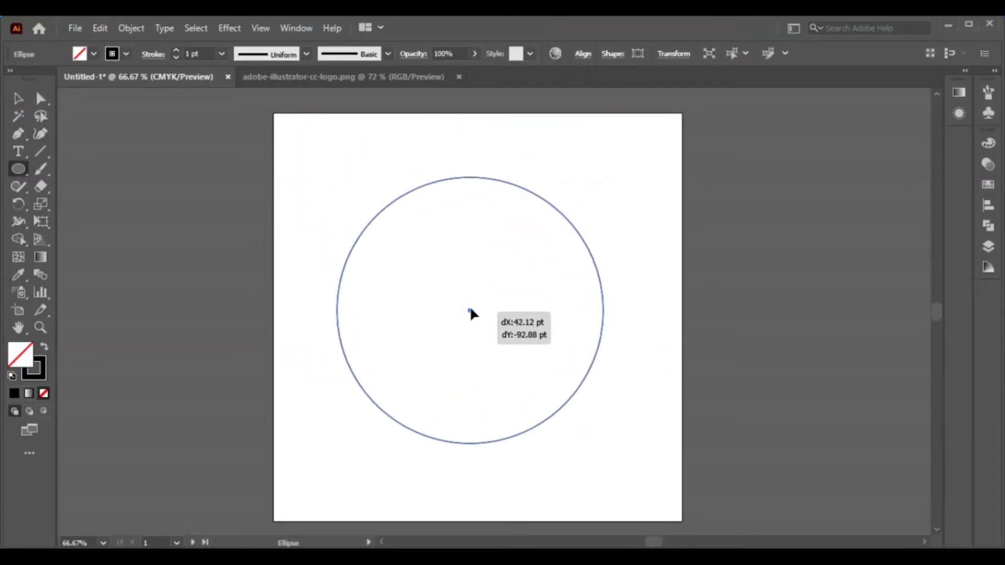
pyautogui.moveTo(609, 441); pyautogui.dragTo(652, 480)
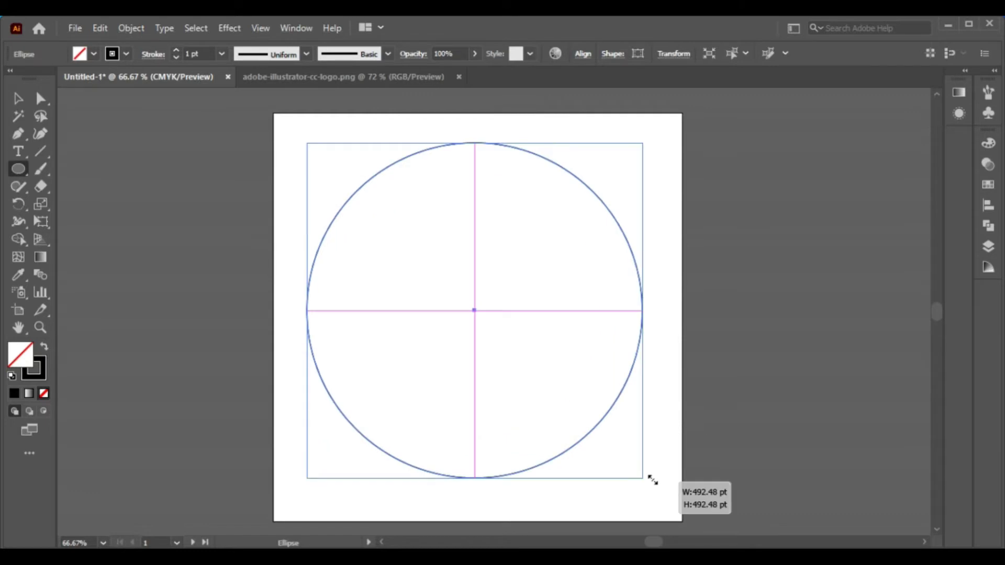
# Step: Offset the circle inward by about -31 pt with Offset Path to create an inner concentric ring
pyautogui.click(128, 28)
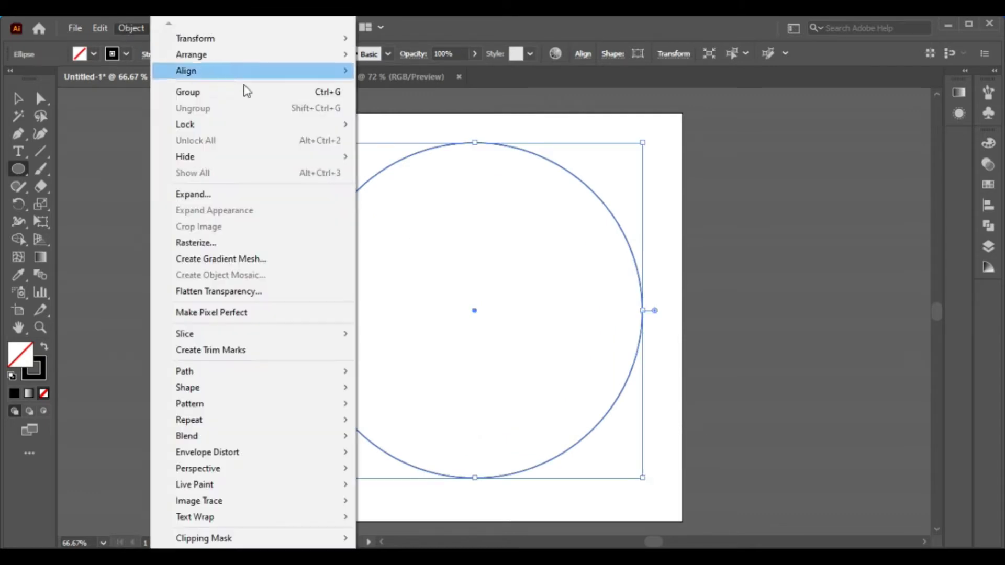
pyautogui.moveTo(184, 372)
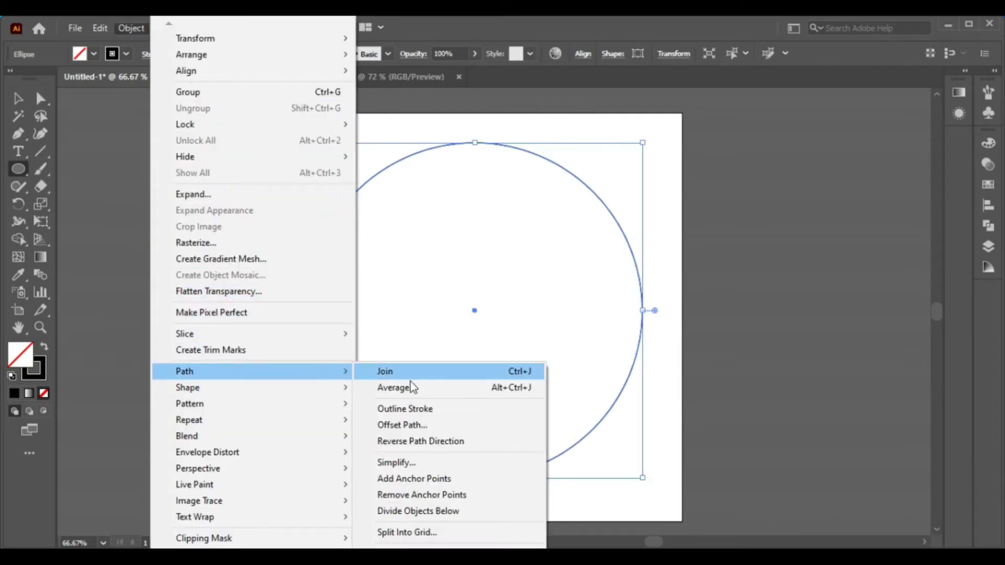
pyautogui.click(429, 425)
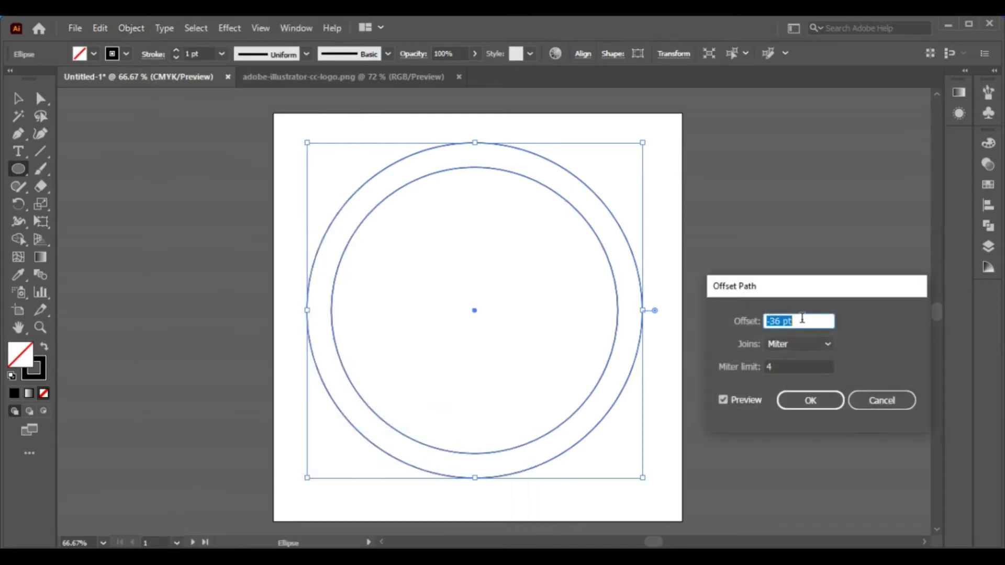
pyautogui.press('Up')
pyautogui.press('Up')
pyautogui.press('Up')
pyautogui.press('Up')
pyautogui.press('Up')
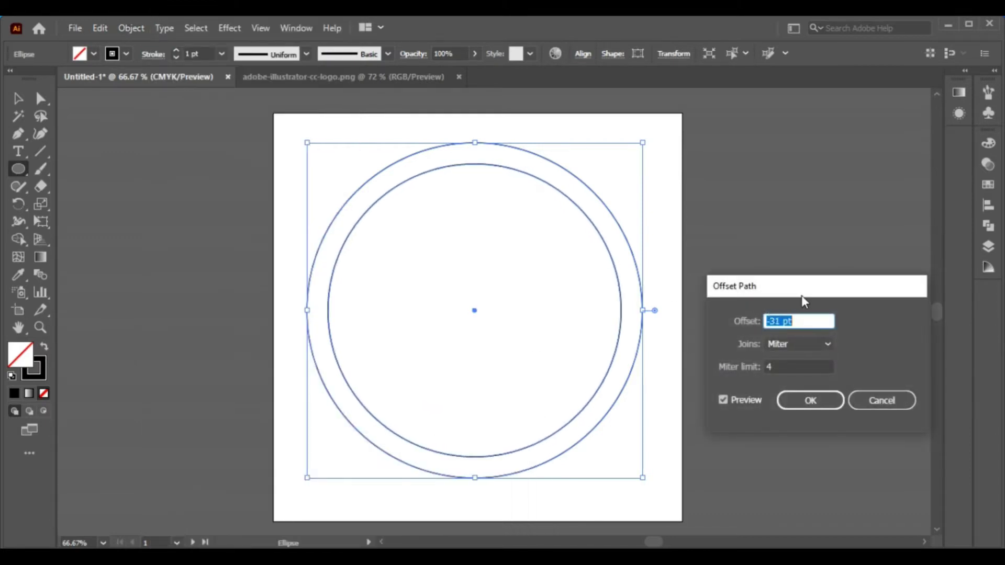
pyautogui.press('Up')
pyautogui.click(800, 402)
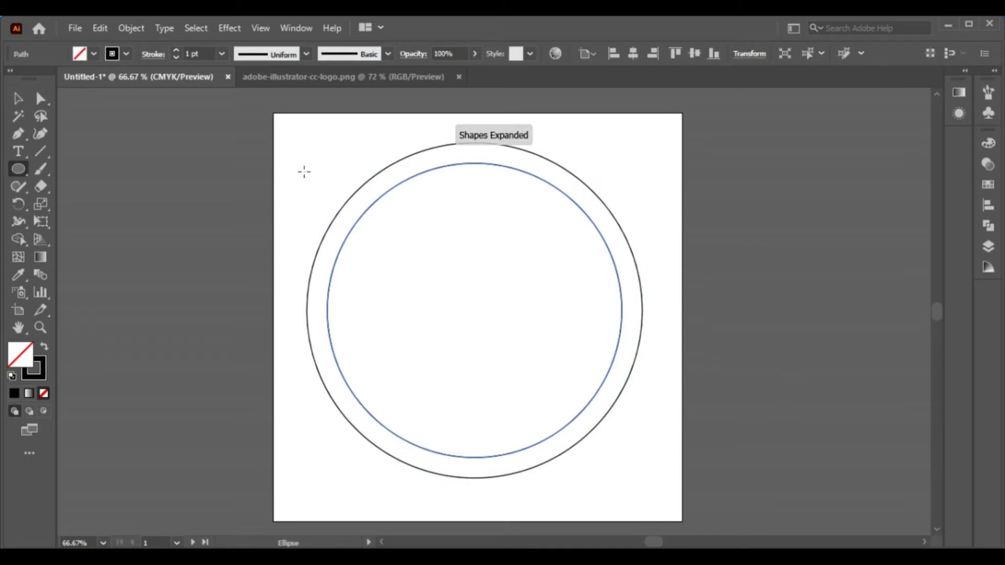
pyautogui.click(17, 98)
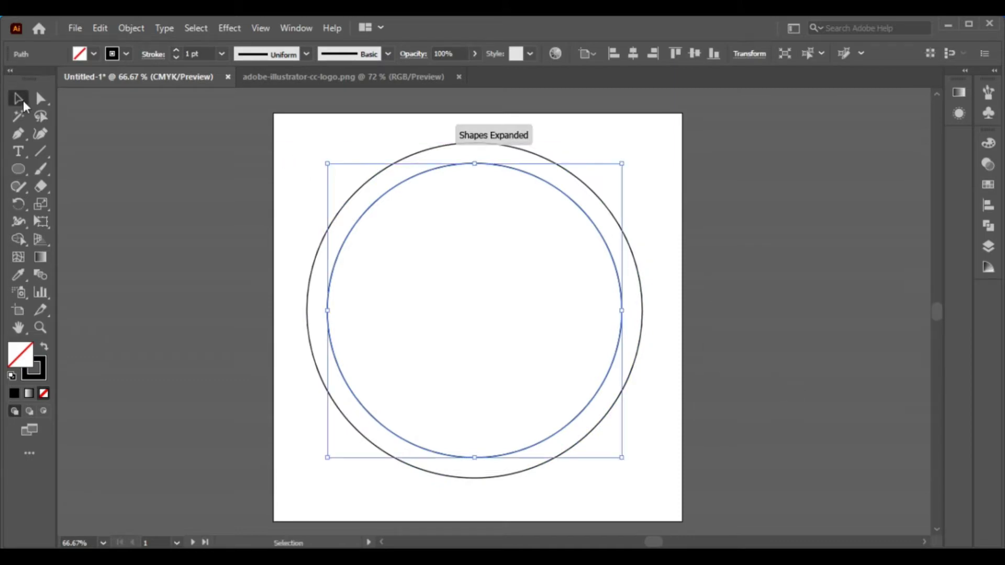
# Step: Paste a copy of the inner circle in front and scale it down about its centre
pyautogui.click(100, 28)
pyautogui.click(145, 97)
pyautogui.click(100, 28)
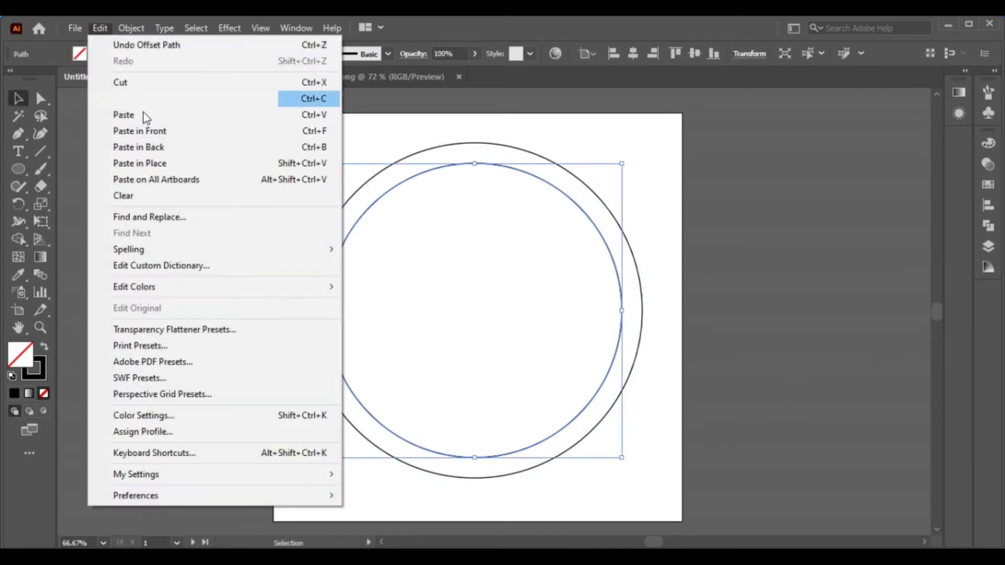
pyautogui.click(155, 132)
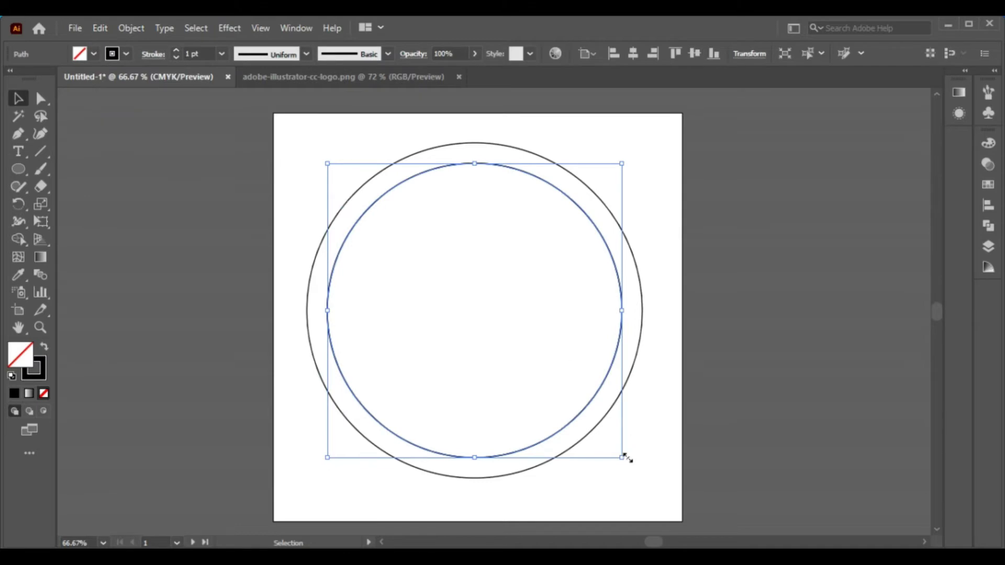
pyautogui.moveTo(623, 459); pyautogui.dragTo(613, 449)
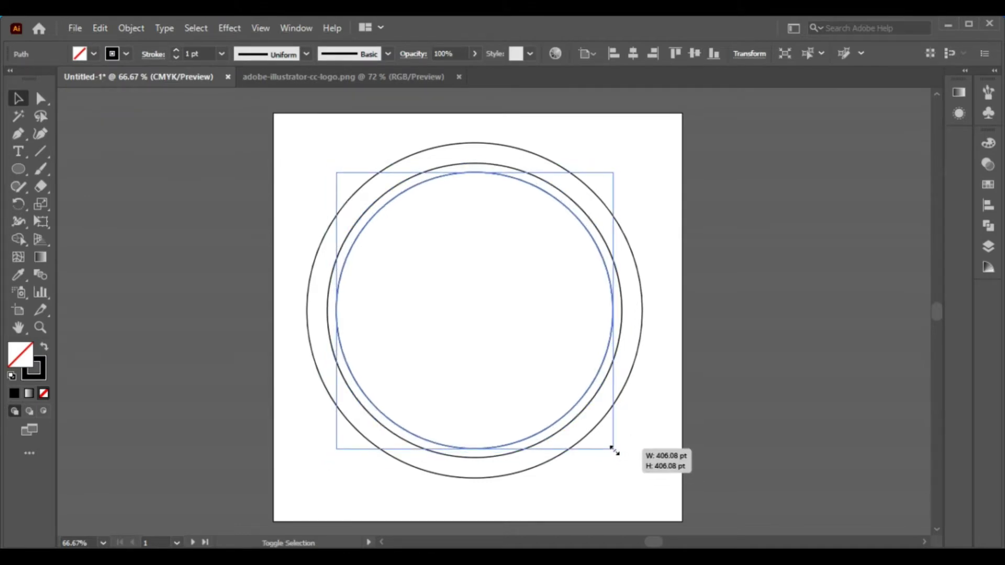
# Step: Paste another copy in front, shrink it to about 343 pt across, and deselect
pyautogui.click(99, 27)
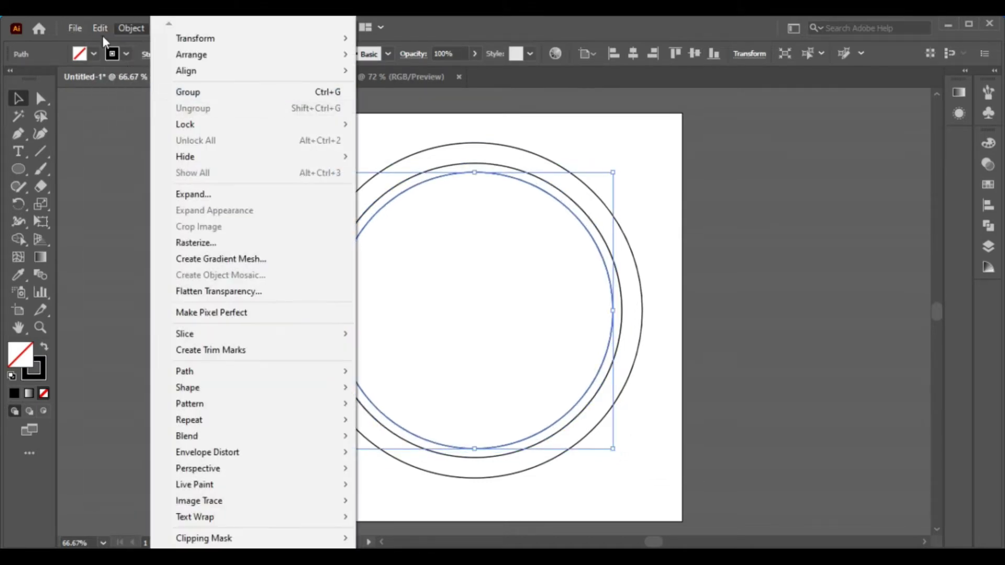
pyautogui.click(128, 99)
pyautogui.click(100, 27)
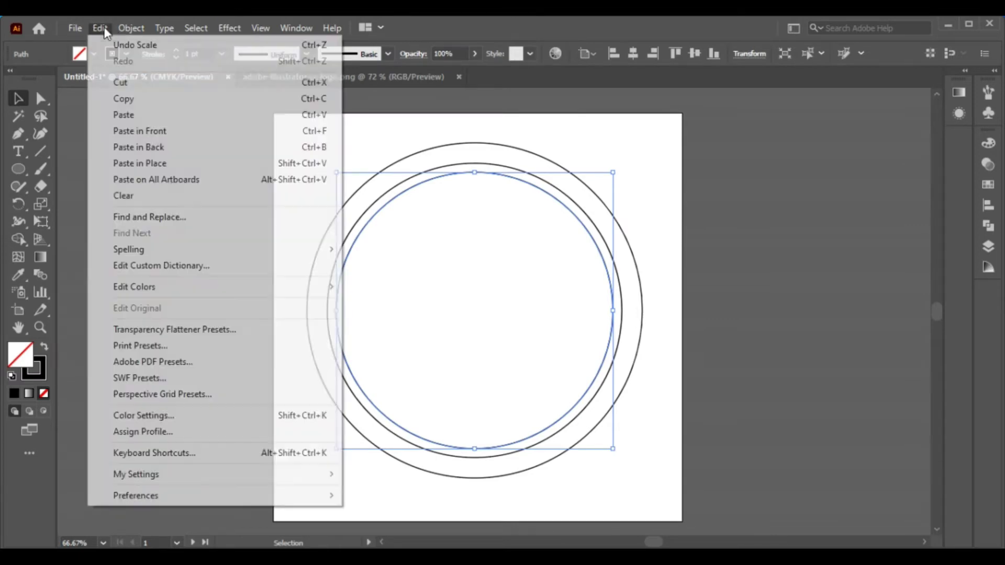
pyautogui.click(228, 131)
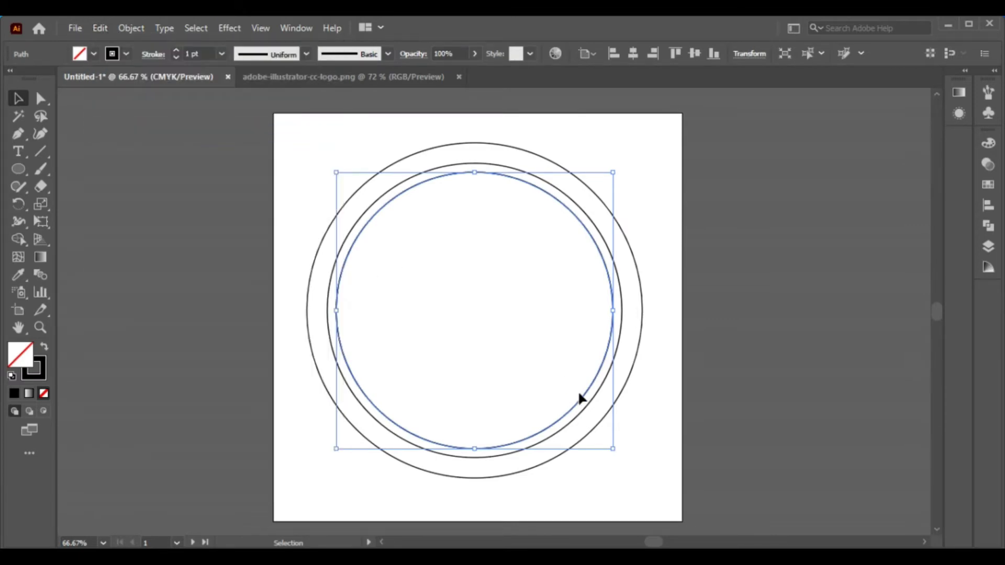
pyautogui.moveTo(615, 451); pyautogui.dragTo(597, 426)
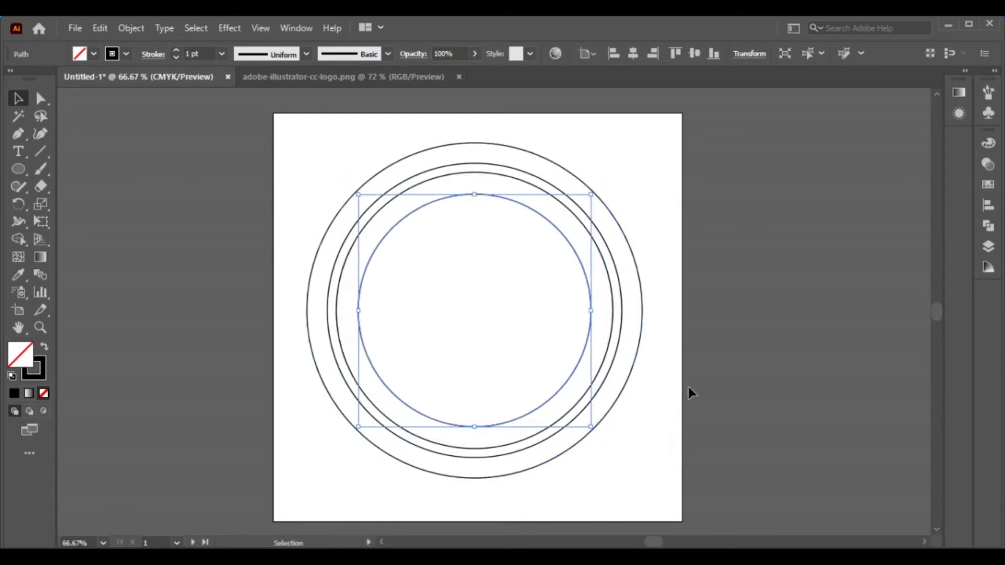
pyautogui.click(680, 399)
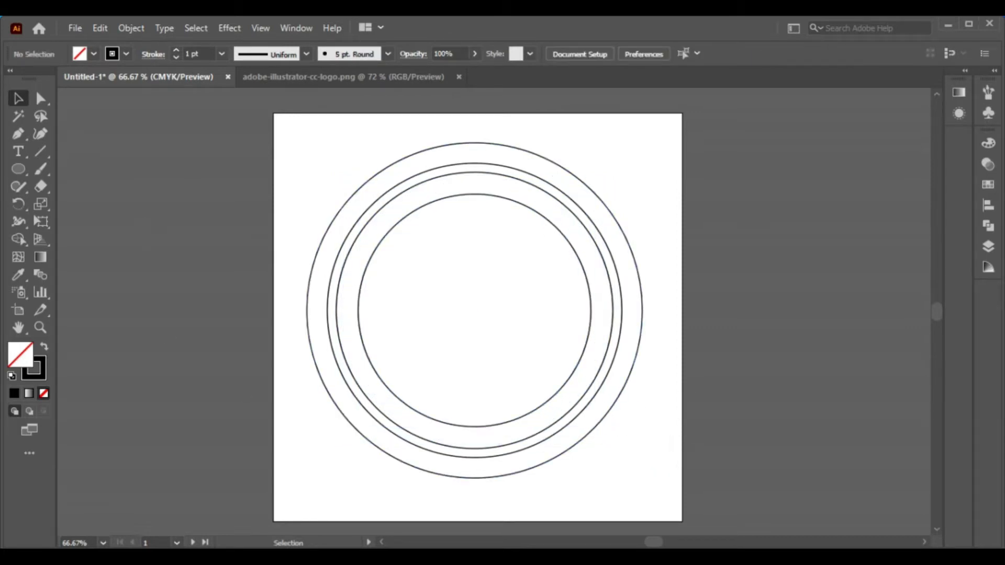
# Step: Draw a vertical line spanning the artboard from top to bottom
pyautogui.click(43, 152)
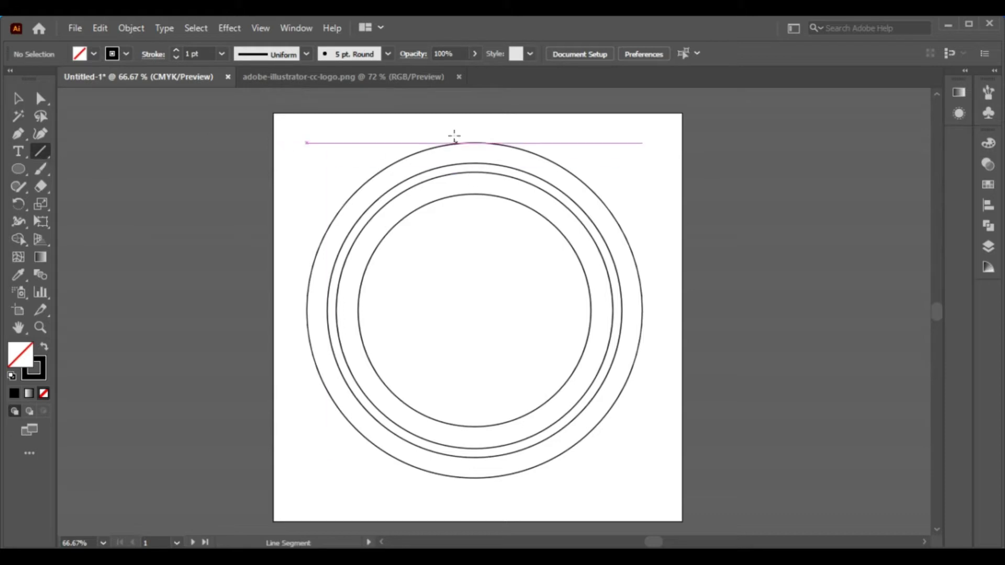
pyautogui.moveTo(465, 111); pyautogui.dragTo(487, 437)
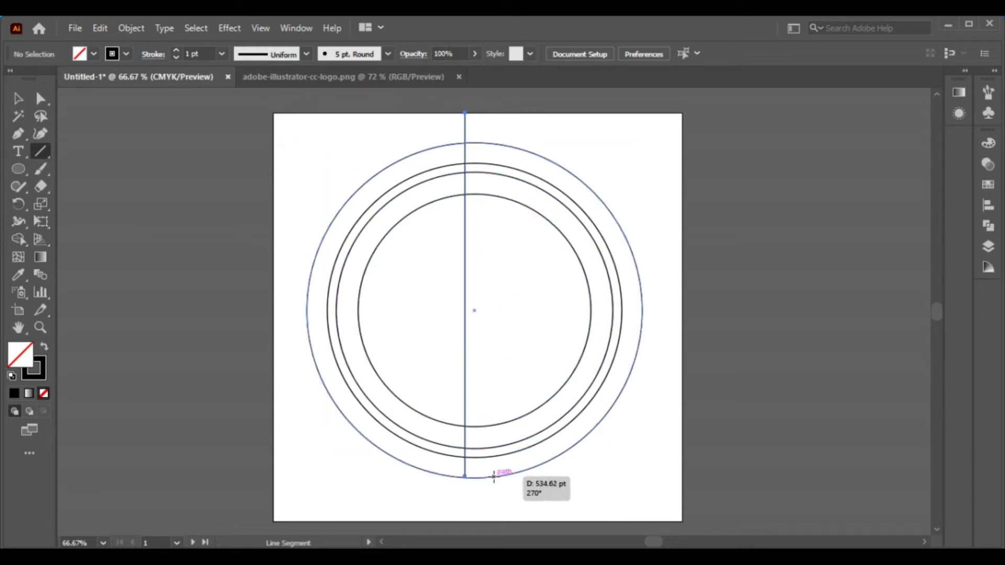
pyautogui.moveTo(488, 437); pyautogui.dragTo(501, 509)
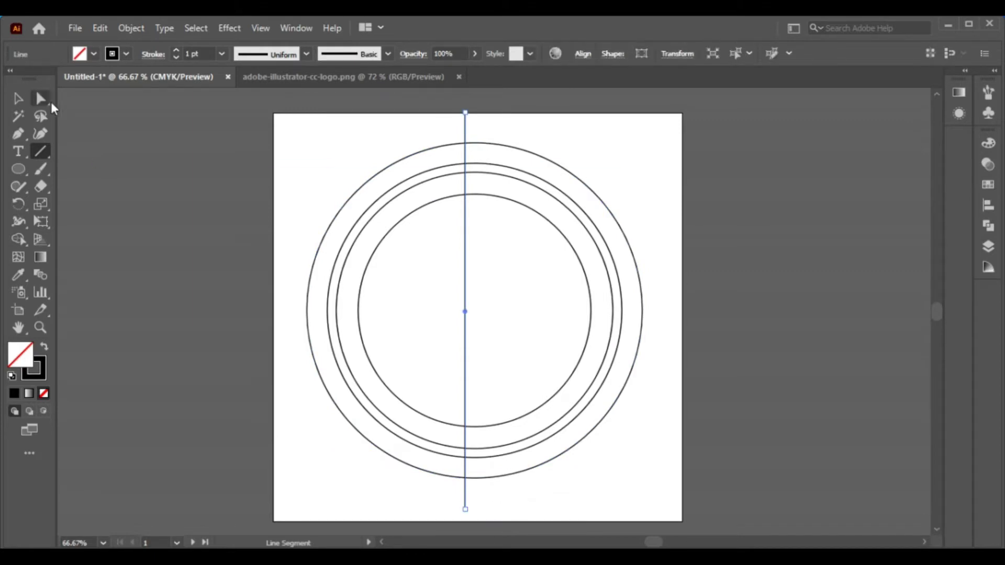
# Step: Centre the circles and line horizontally with Horizontal Align Center, then select the line
pyautogui.click(13, 102)
pyautogui.moveTo(295, 137); pyautogui.dragTo(633, 450)
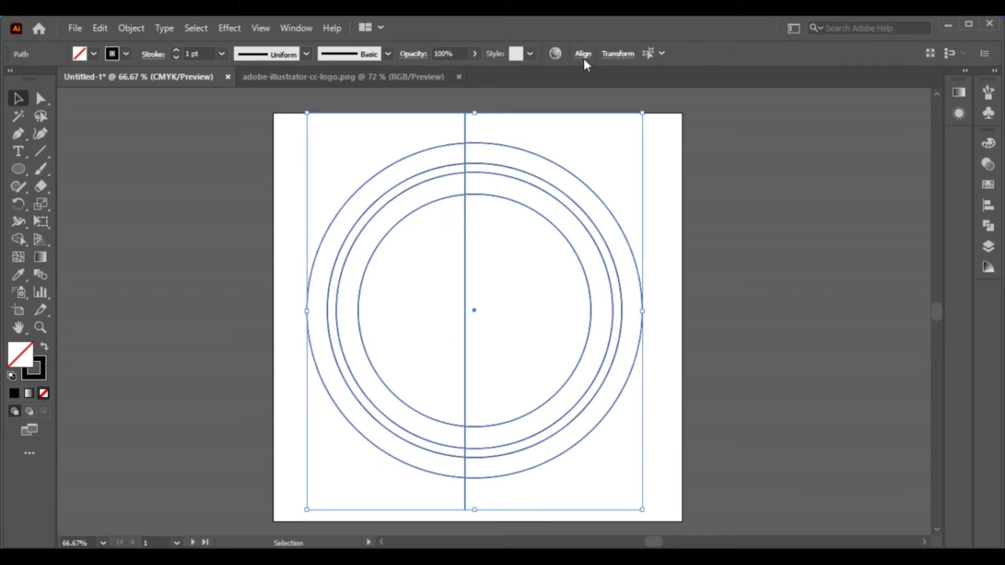
pyautogui.click(583, 55)
pyautogui.click(462, 97)
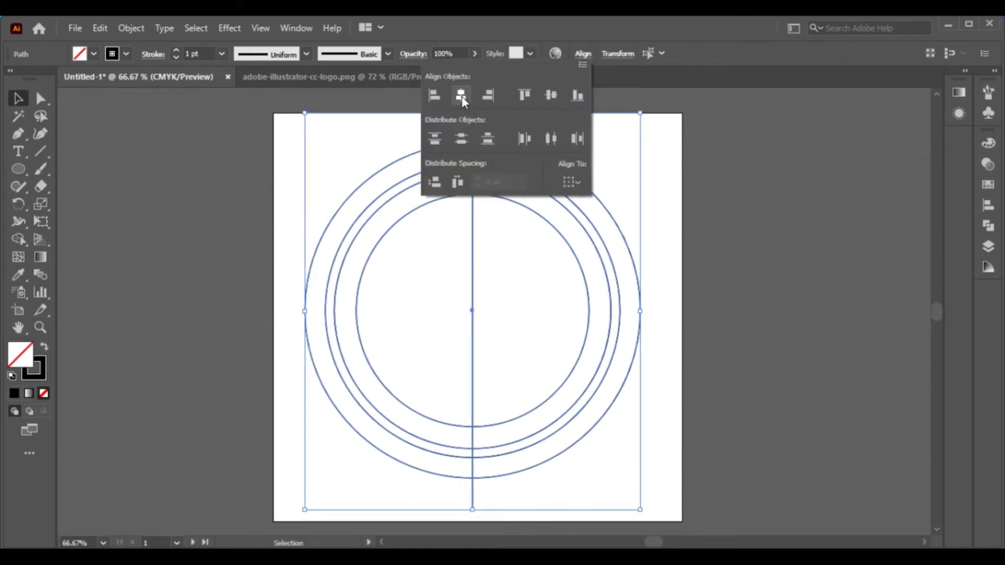
pyautogui.click(188, 157)
pyautogui.click(190, 225)
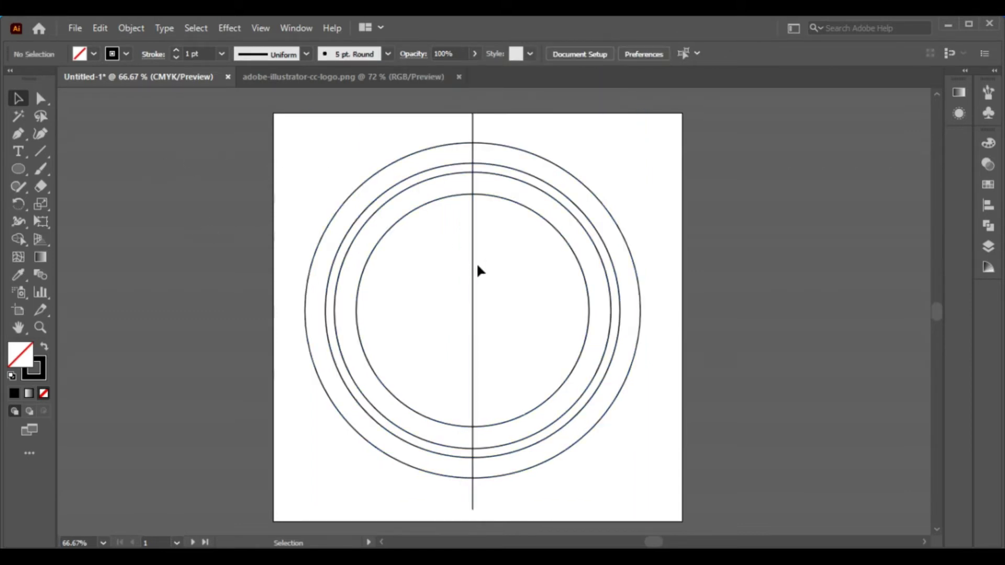
pyautogui.click(473, 272)
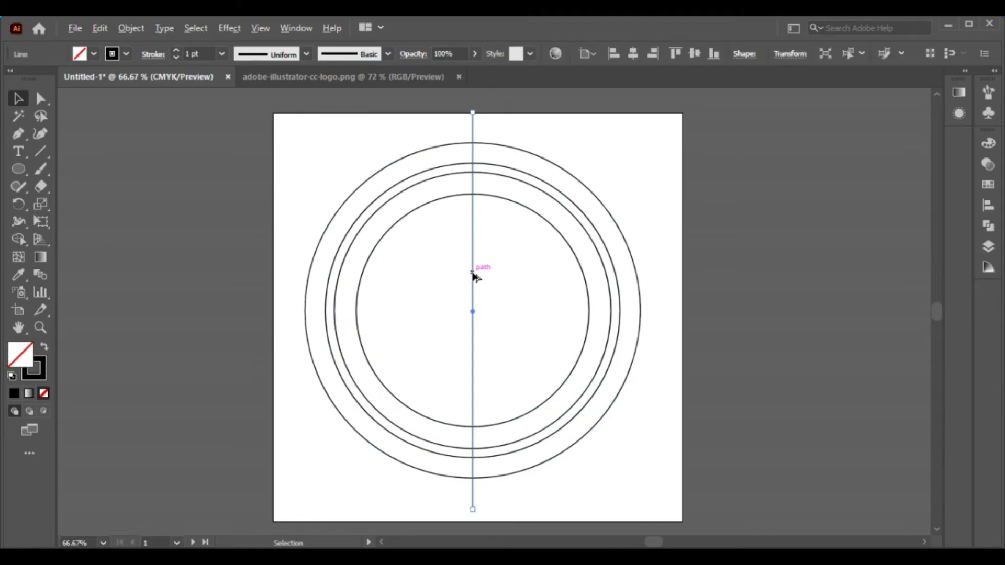
# Step: Alt-drag copies of the vertical line sideways to make four closely spaced parallel lines
pyautogui.moveTo(472, 273)
pyautogui.mouseDown()
pyautogui.moveTo(448, 272)
pyautogui.moveTo(492, 272)
pyautogui.mouseUp()
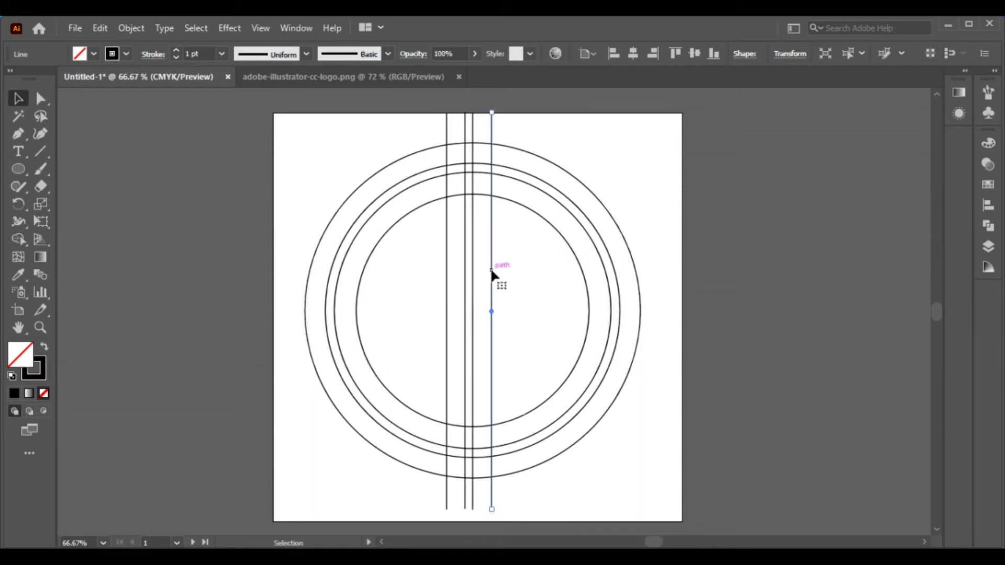
pyautogui.click(123, 271)
pyautogui.click(40, 151)
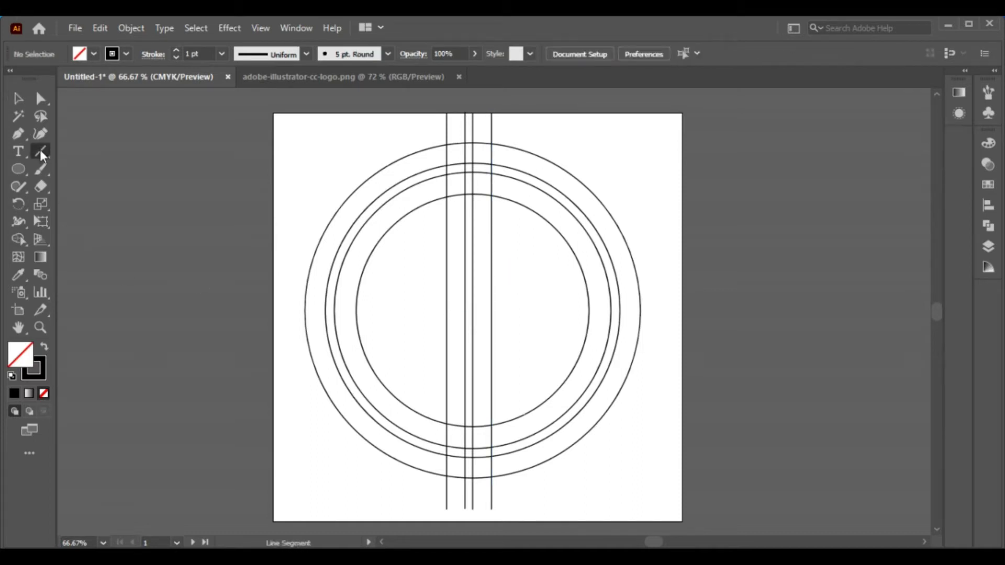
# Step: Draw a 45° diagonal line across the circles plus a parallel duplicate, and select both
pyautogui.moveTo(296, 424); pyautogui.dragTo(639, 163)
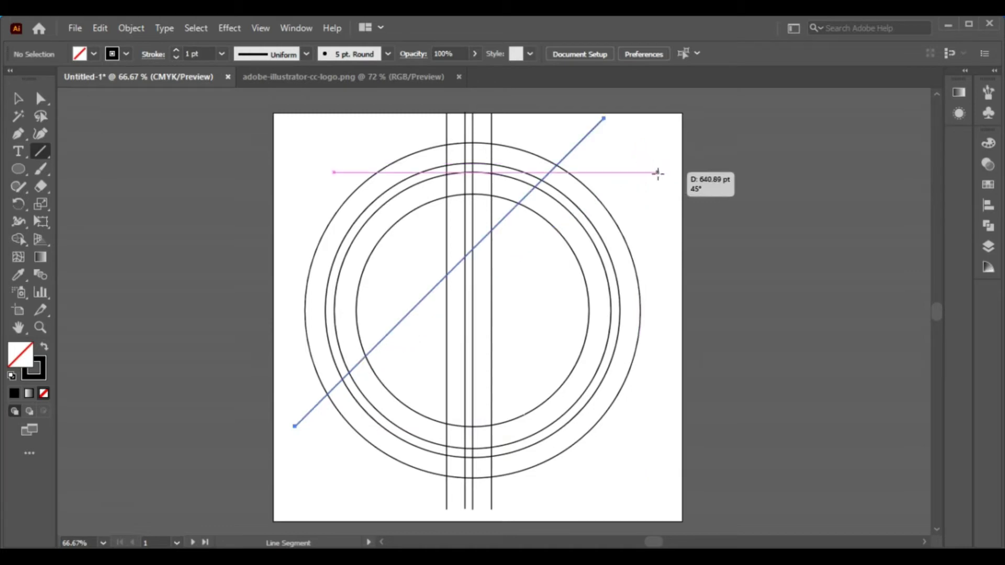
pyautogui.moveTo(639, 163); pyautogui.dragTo(641, 148)
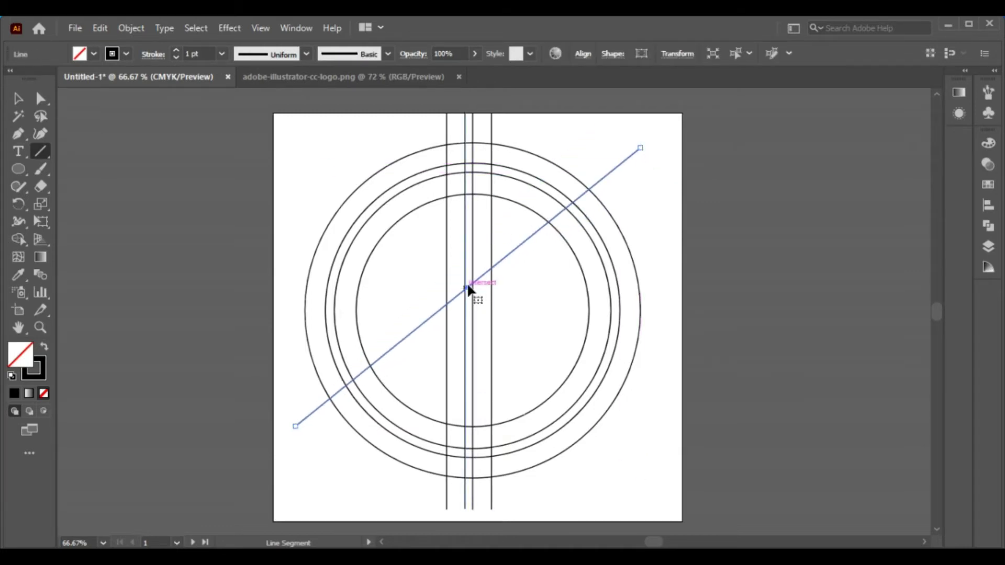
pyautogui.moveTo(467, 286); pyautogui.dragTo(480, 302)
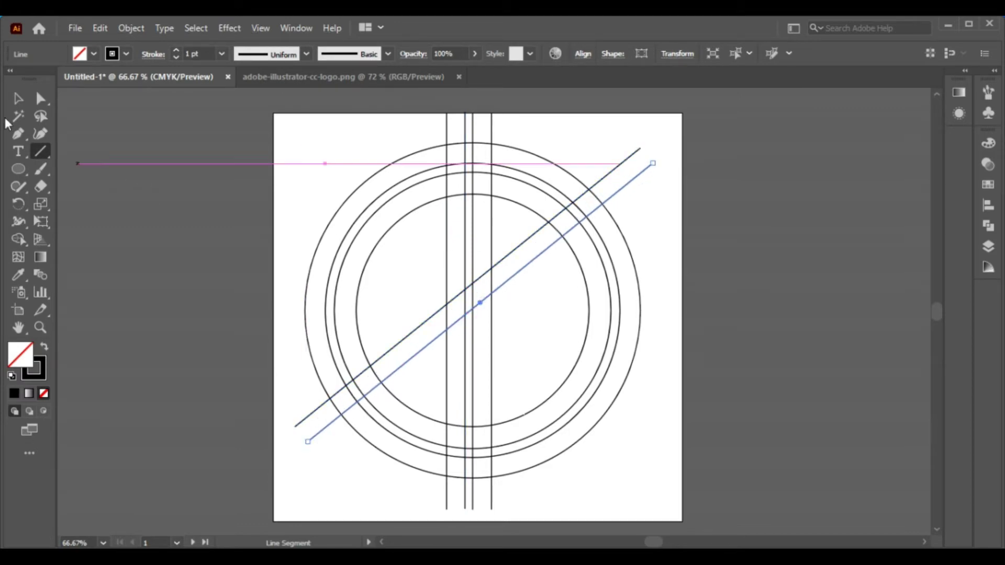
pyautogui.click(19, 102)
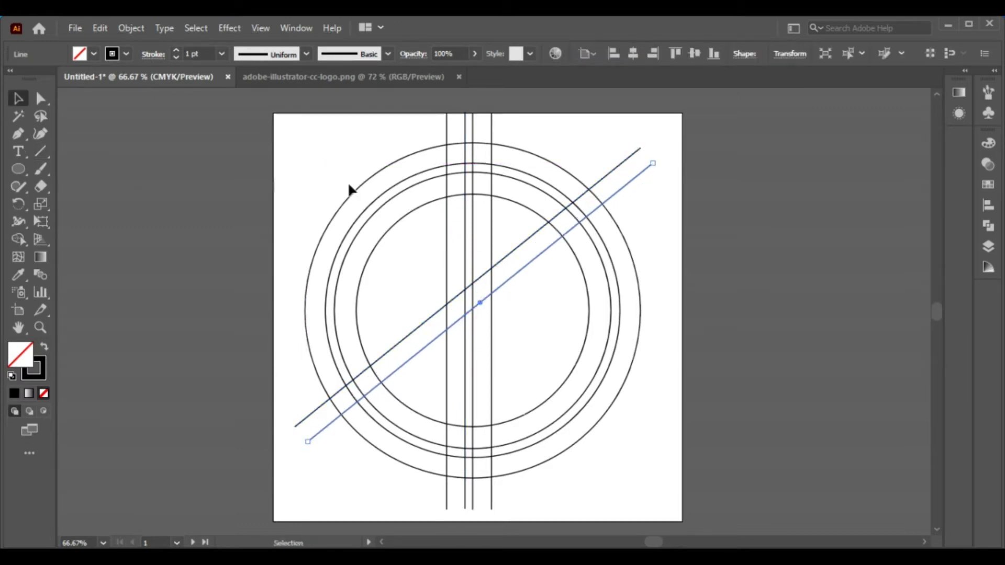
pyautogui.keyDown('shift'); pyautogui.click(510, 247); pyautogui.keyUp('shift')
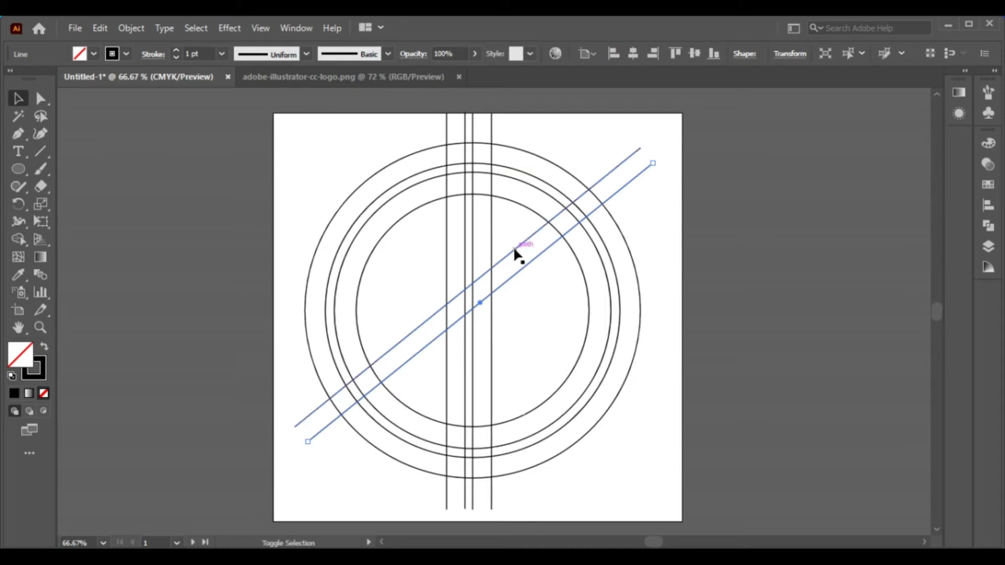
# Step: Copy and paste the diagonal pair in front, rotating it to about 331° to form an X
pyautogui.click(129, 27)
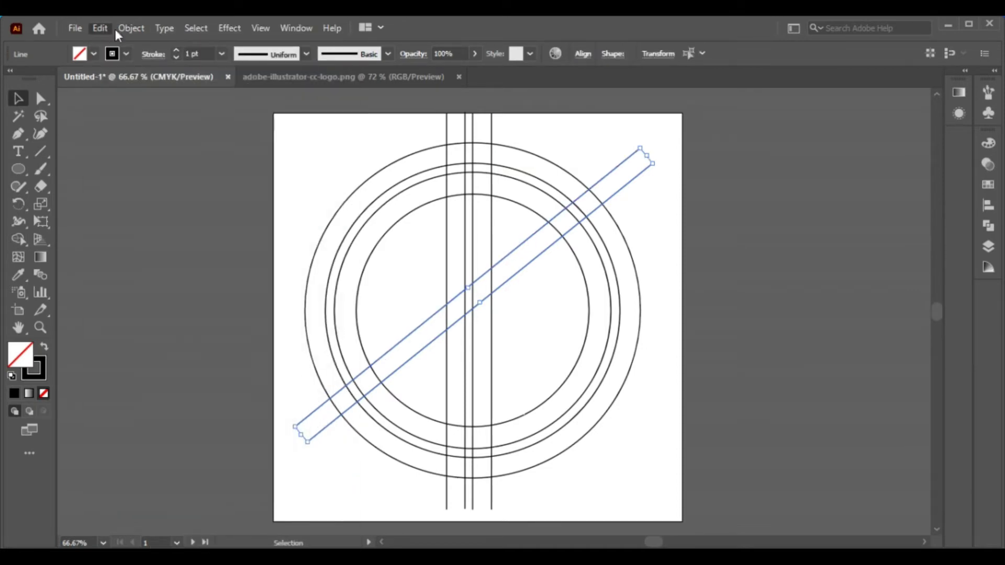
pyautogui.click(99, 27)
pyautogui.click(129, 101)
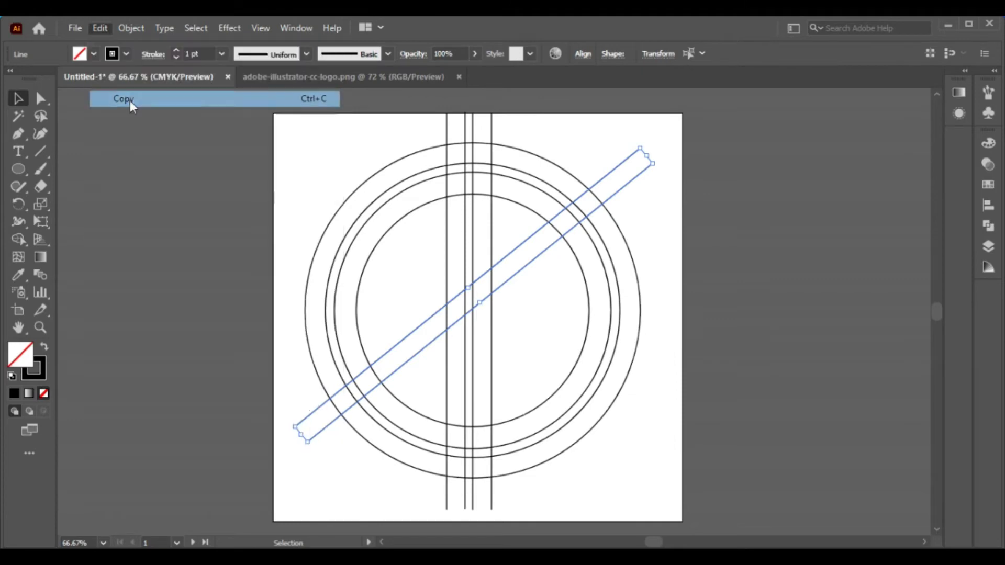
pyautogui.click(101, 27)
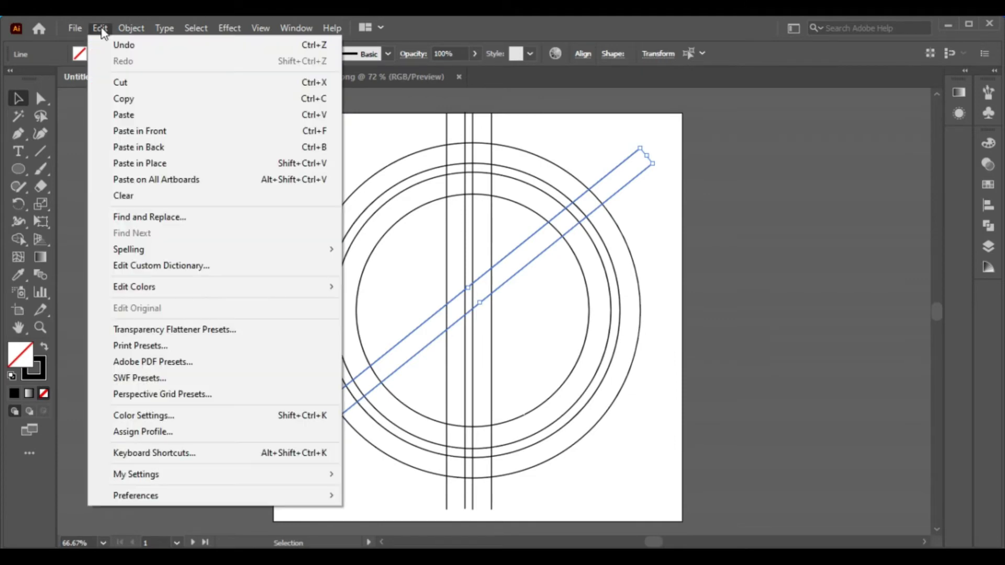
pyautogui.click(181, 132)
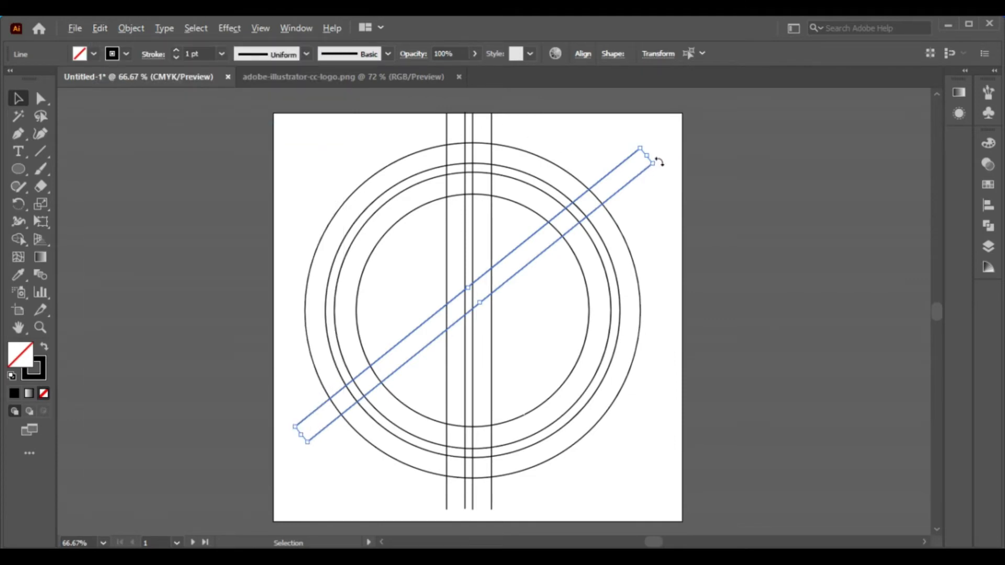
pyautogui.moveTo(658, 161); pyautogui.dragTo(658, 438)
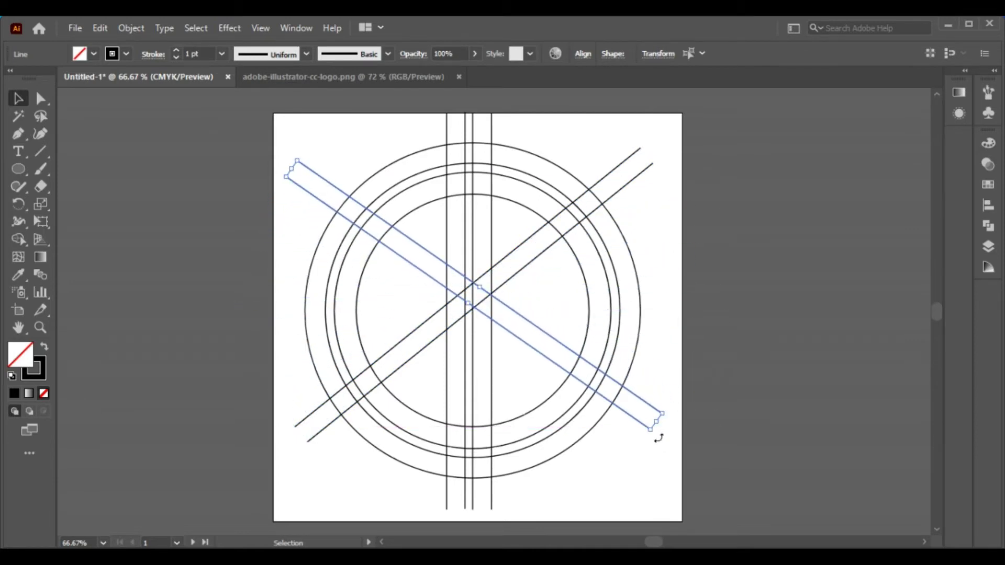
# Step: Copy the rotated pair and paste another copy in front of it
pyautogui.click(101, 33)
pyautogui.click(128, 100)
pyautogui.click(99, 25)
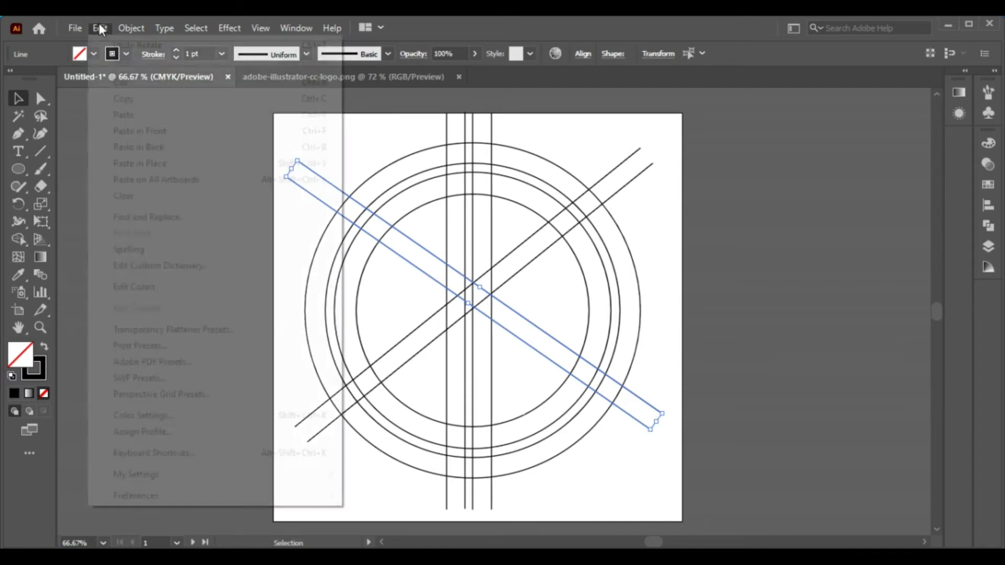
pyautogui.click(139, 132)
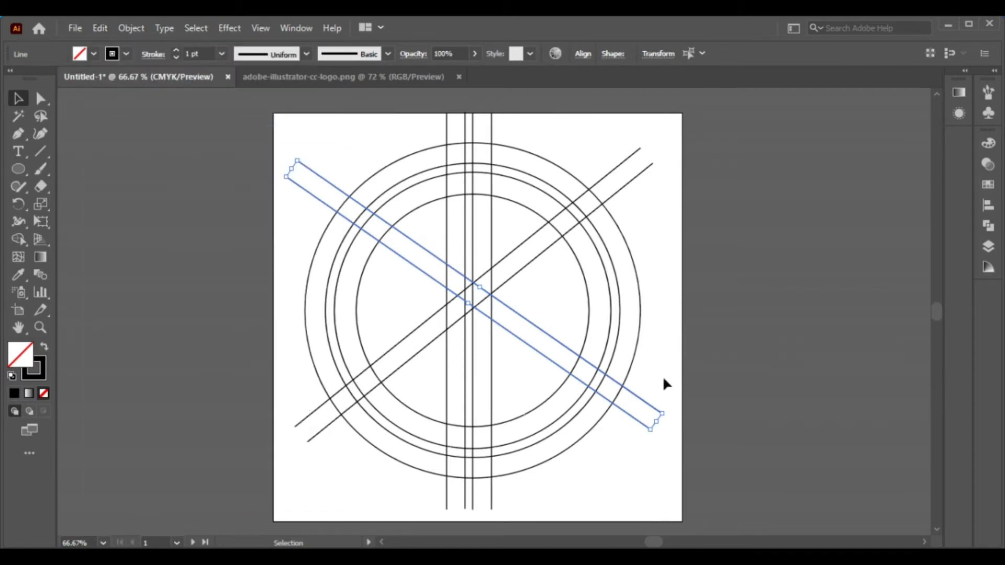
pyautogui.click(665, 412)
# Step: Rotate the pasted line pair to horizontal through the centre of the circles and deselect
pyautogui.moveTo(653, 436); pyautogui.dragTo(677, 318)
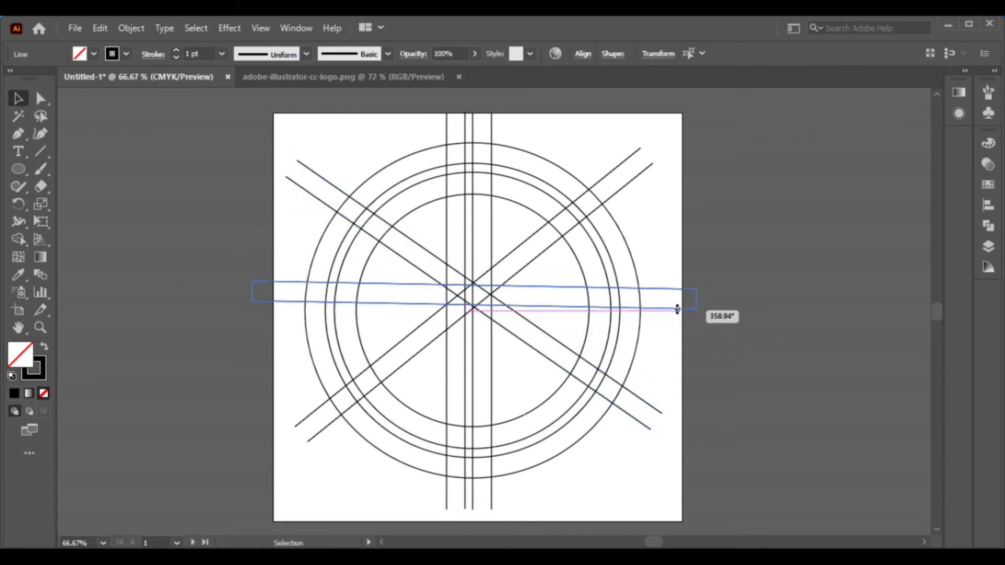
pyautogui.moveTo(676, 318); pyautogui.dragTo(676, 311)
pyautogui.click(677, 314)
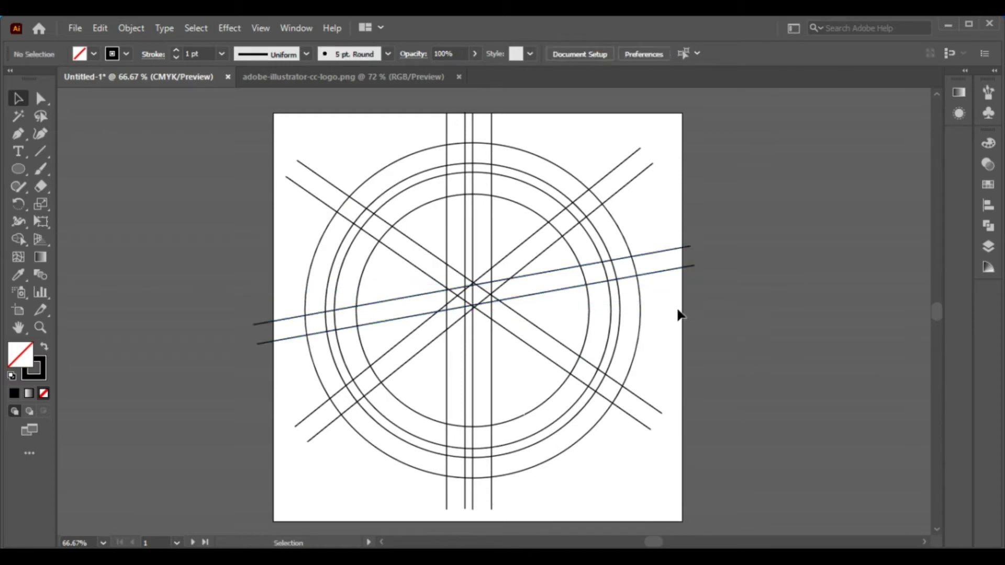
pyautogui.click(679, 272)
pyautogui.click(683, 293)
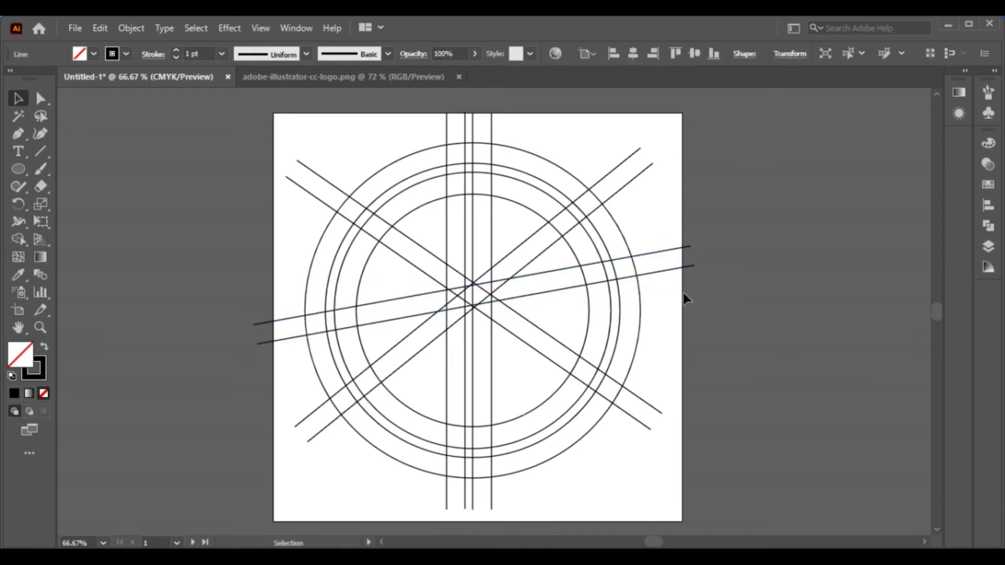
pyautogui.moveTo(679, 303)
pyautogui.mouseDown()
pyautogui.moveTo(692, 288)
pyautogui.moveTo(710, 306)
pyautogui.mouseUp()
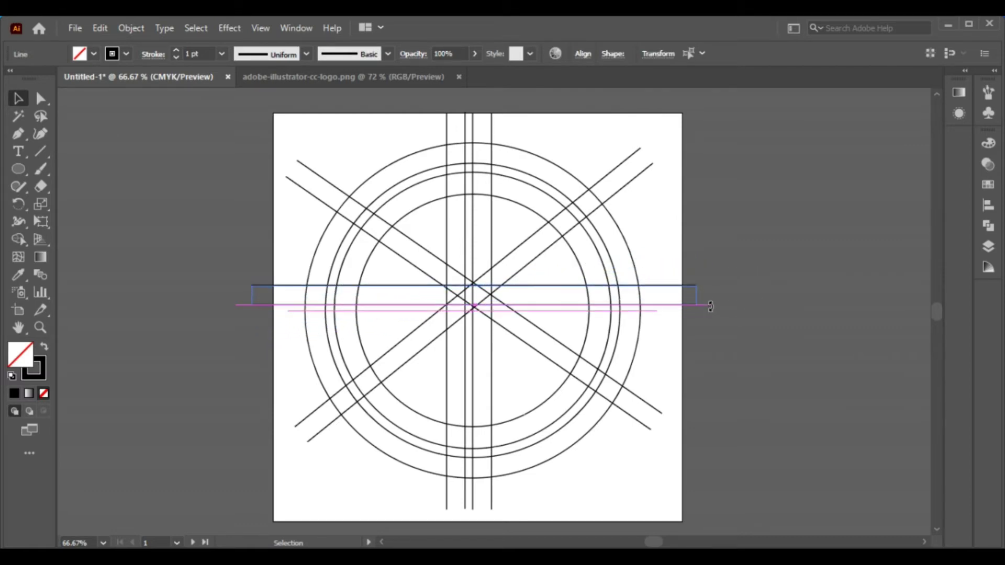
pyautogui.click(284, 209)
pyautogui.click(38, 153)
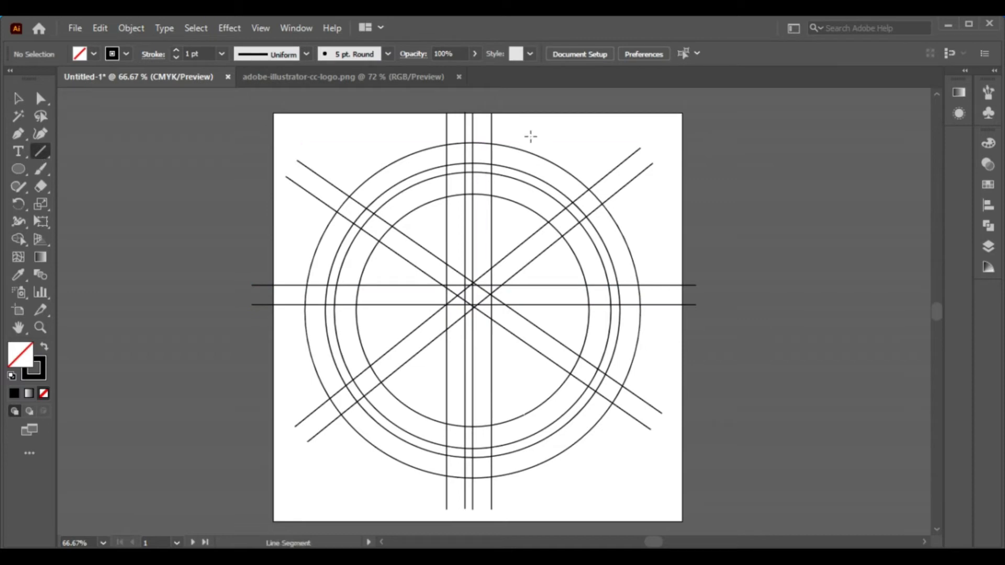
# Step: Draw a short vertical line above the circles at upper right, with a parallel copy beside it
pyautogui.moveTo(533, 125); pyautogui.dragTo(534, 172)
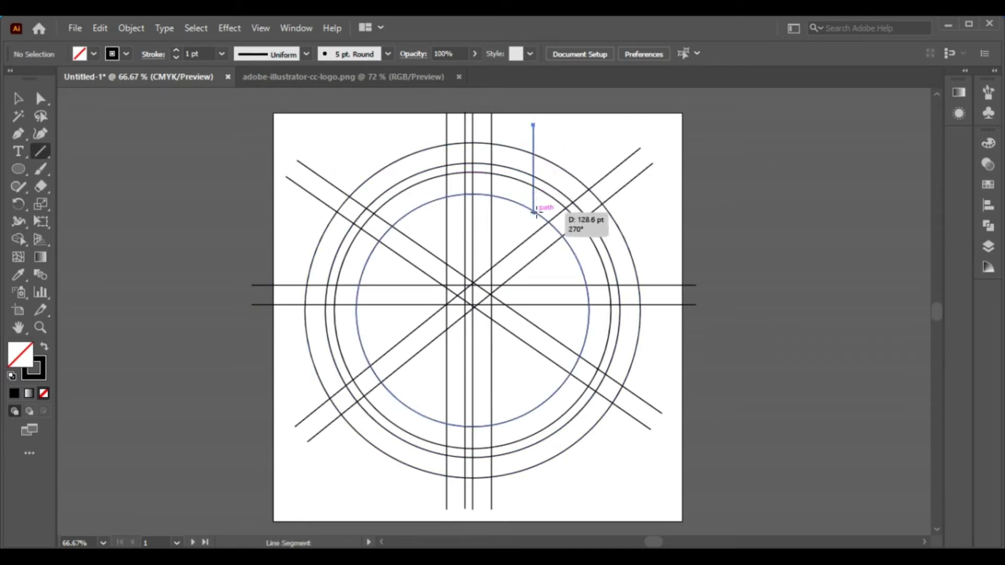
pyautogui.moveTo(533, 171); pyautogui.dragTo(534, 219)
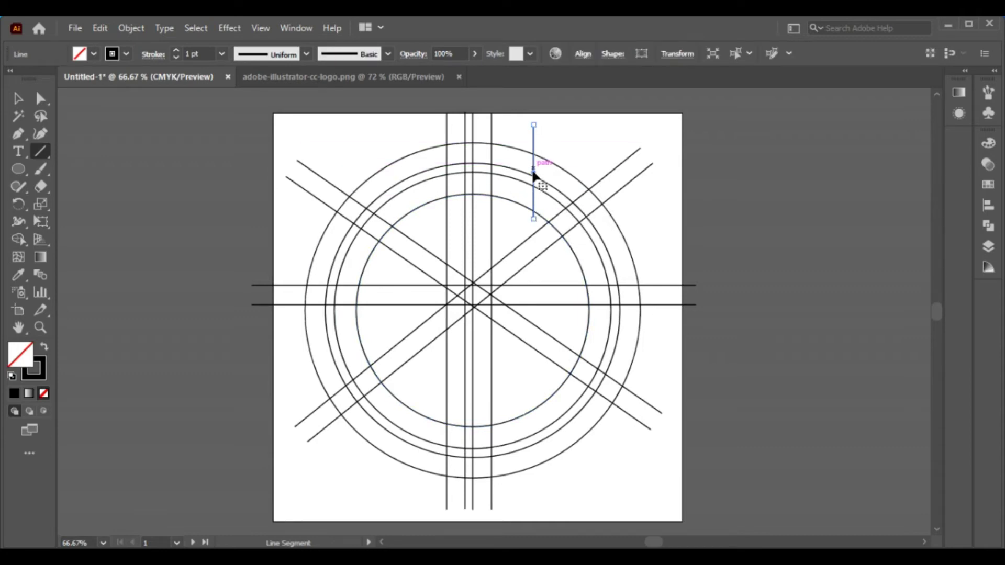
pyautogui.moveTo(534, 174); pyautogui.dragTo(541, 164)
# Step: Place a copy of the vertical pair at the lower left of the rings, then select everything
pyautogui.click(18, 100)
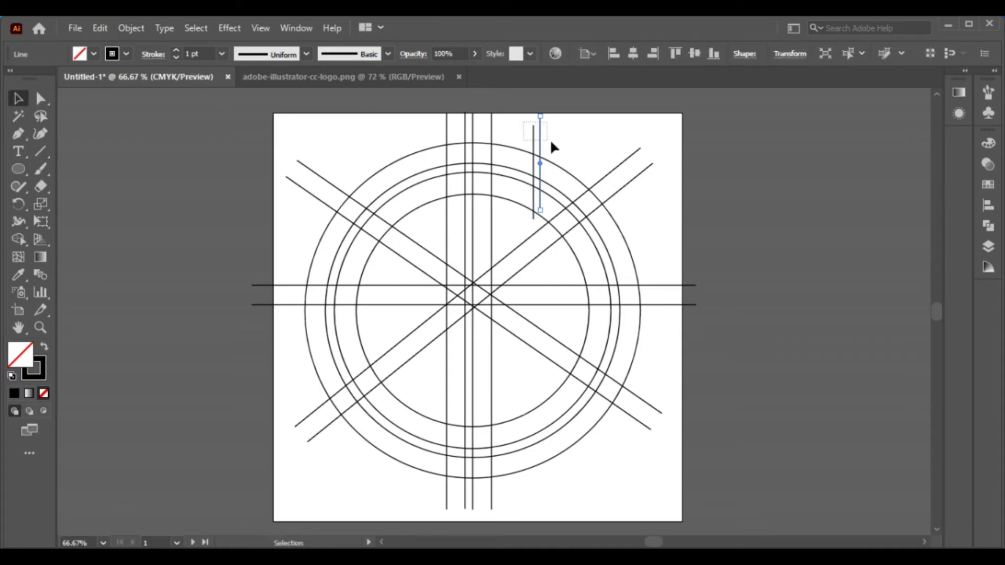
pyautogui.moveTo(541, 153); pyautogui.dragTo(410, 352)
pyautogui.hotkey('ctrl', 'z')
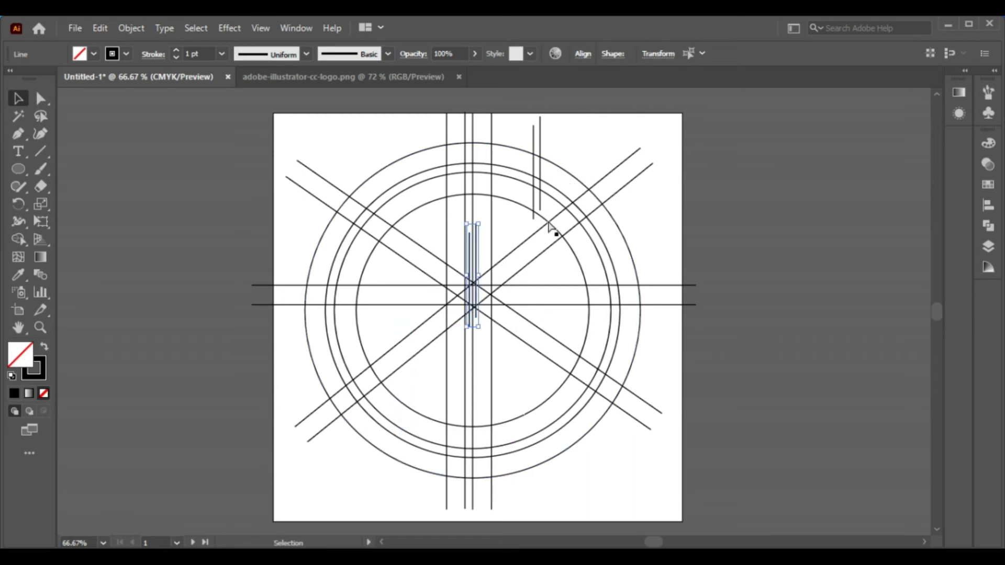
pyautogui.hotkey('ctrl', 'z')
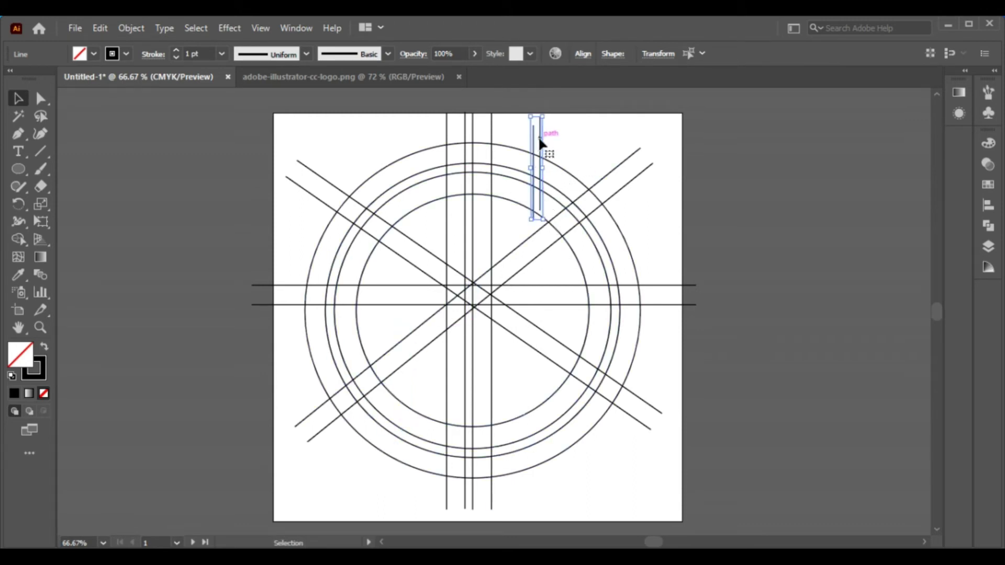
pyautogui.moveTo(539, 139)
pyautogui.mouseDown()
pyautogui.moveTo(427, 381)
pyautogui.moveTo(430, 419)
pyautogui.mouseUp()
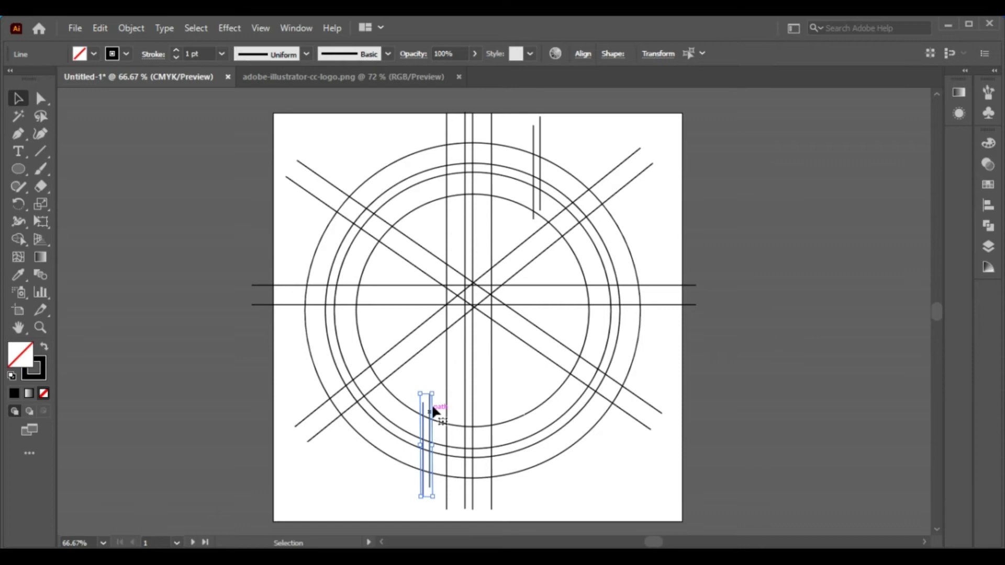
pyautogui.click(672, 361)
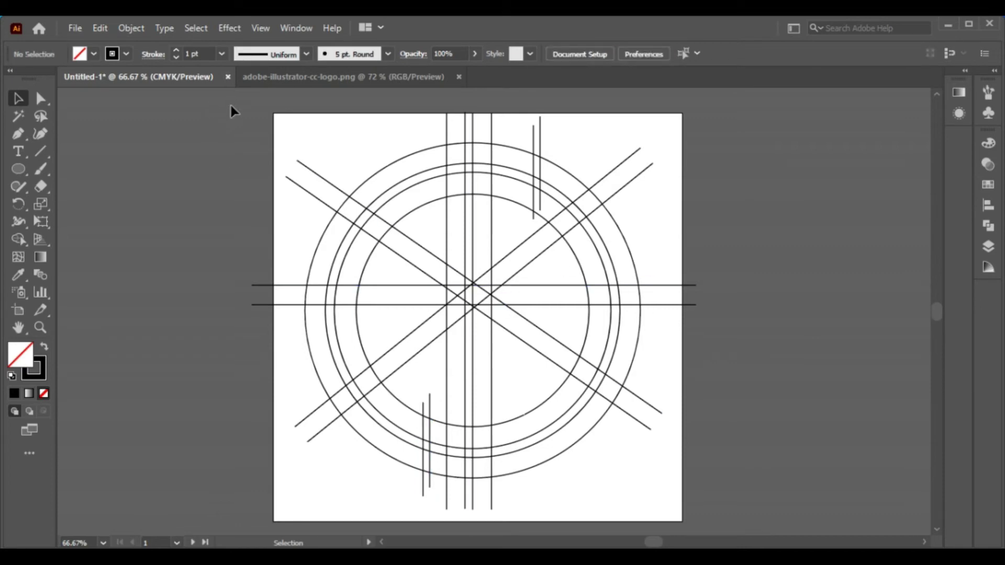
pyautogui.moveTo(231, 107); pyautogui.dragTo(678, 496)
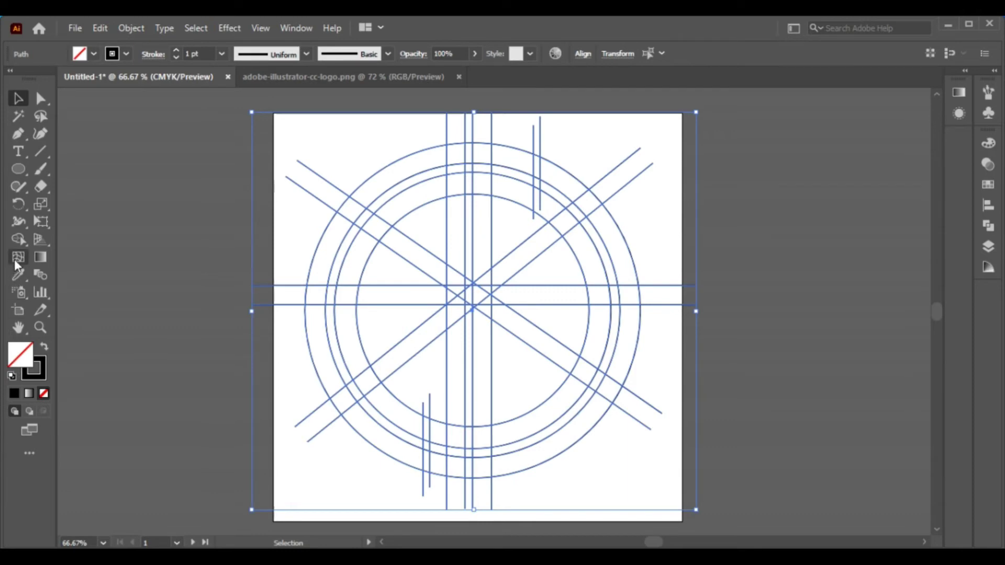
# Step: With Shape Builder and a black fill, merge the stem, bottom arc and right arc into the D bowl
pyautogui.click(19, 241)
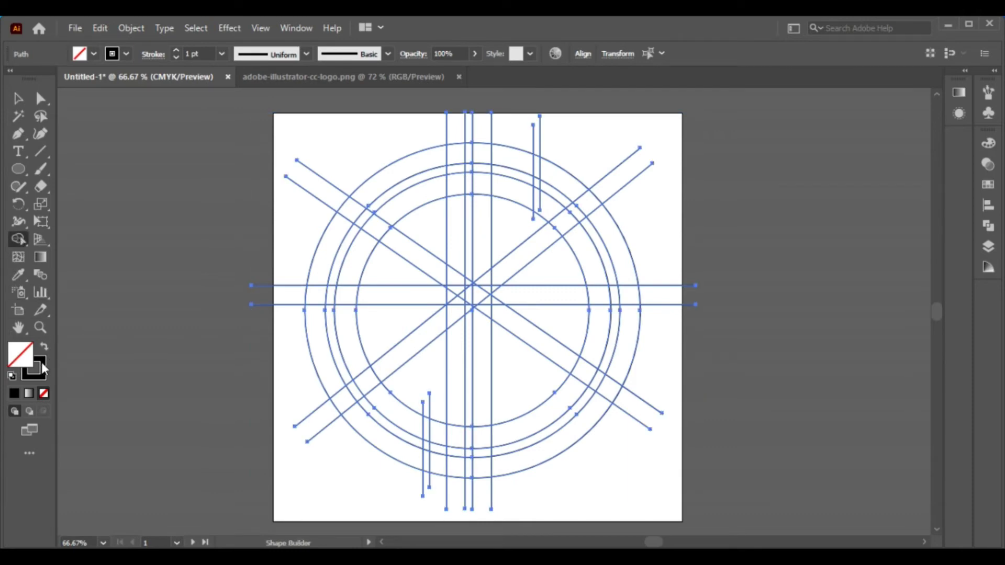
pyautogui.moveTo(41, 366); pyautogui.dragTo(23, 356)
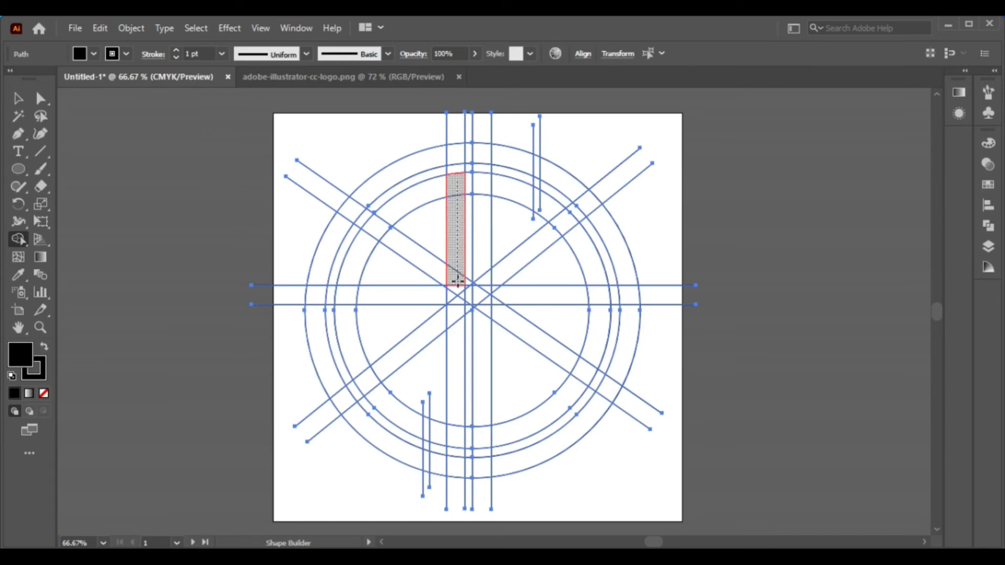
pyautogui.moveTo(456, 325)
pyautogui.mouseDown()
pyautogui.moveTo(455, 293)
pyautogui.moveTo(455, 380)
pyautogui.mouseUp()
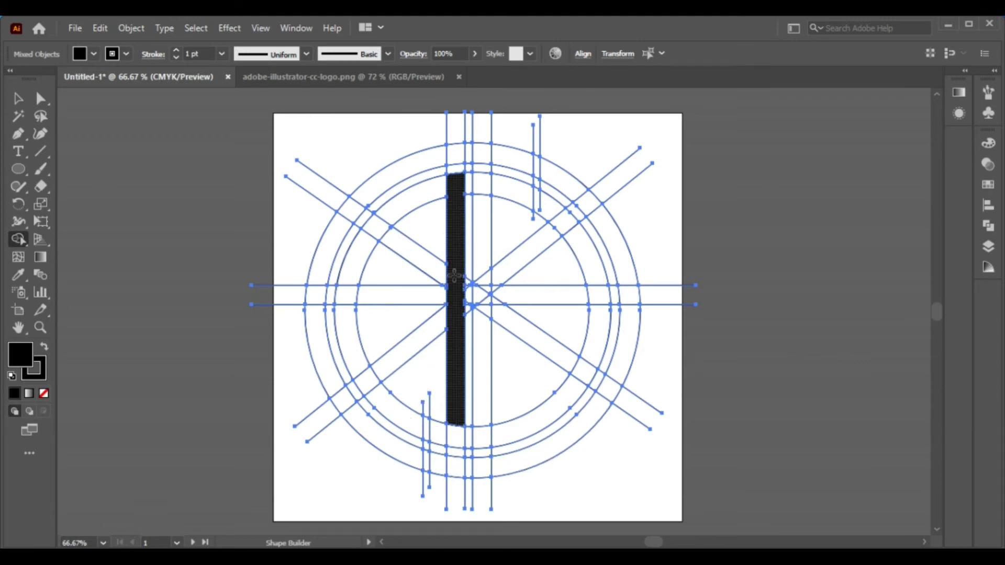
pyautogui.moveTo(454, 389)
pyautogui.mouseDown()
pyautogui.moveTo(451, 467)
pyautogui.moveTo(520, 462)
pyautogui.mouseUp()
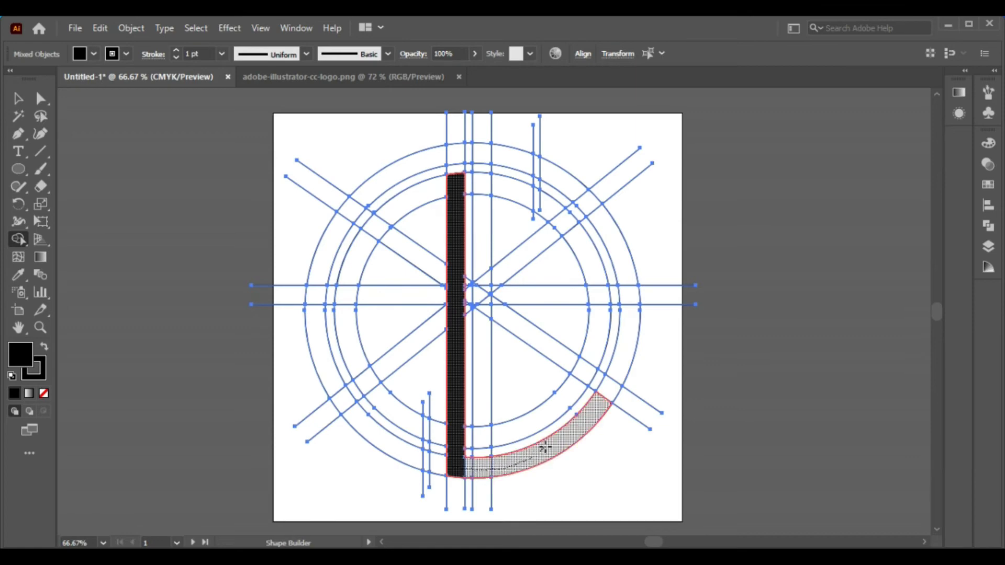
pyautogui.moveTo(595, 411)
pyautogui.mouseDown()
pyautogui.moveTo(624, 359)
pyautogui.moveTo(630, 292)
pyautogui.moveTo(594, 205)
pyautogui.moveTo(536, 166)
pyautogui.mouseUp()
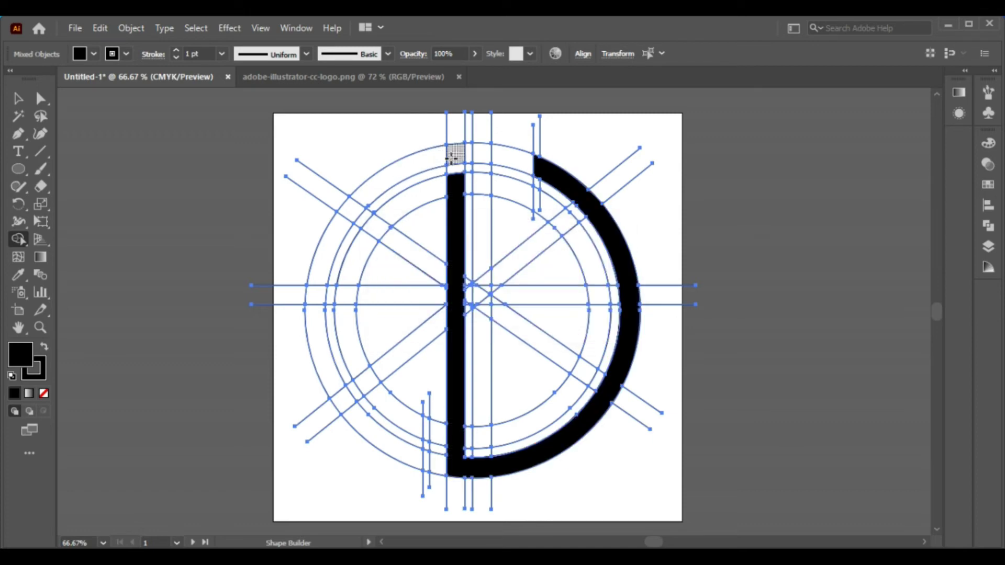
# Step: Merge the left arc and crossbar into the A, and fill the second vertical strip for the K stem
pyautogui.moveTo(453, 195)
pyautogui.mouseDown()
pyautogui.moveTo(416, 204)
pyautogui.moveTo(367, 242)
pyautogui.mouseUp()
pyautogui.moveTo(353, 286)
pyautogui.mouseDown()
pyautogui.moveTo(348, 325)
pyautogui.moveTo(369, 381)
pyautogui.mouseUp()
pyautogui.moveTo(350, 299); pyautogui.dragTo(444, 295)
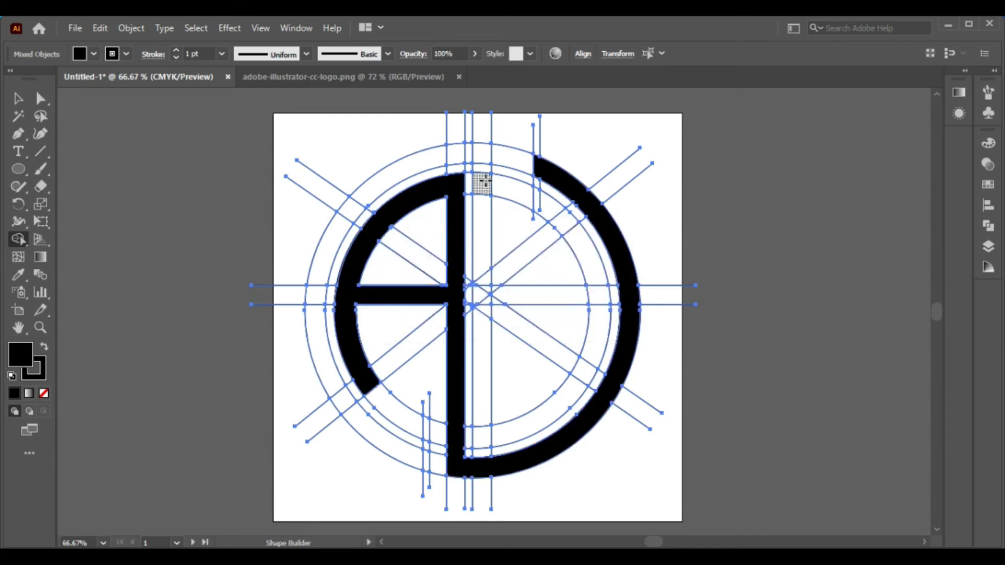
pyautogui.moveTo(482, 153); pyautogui.dragTo(482, 397)
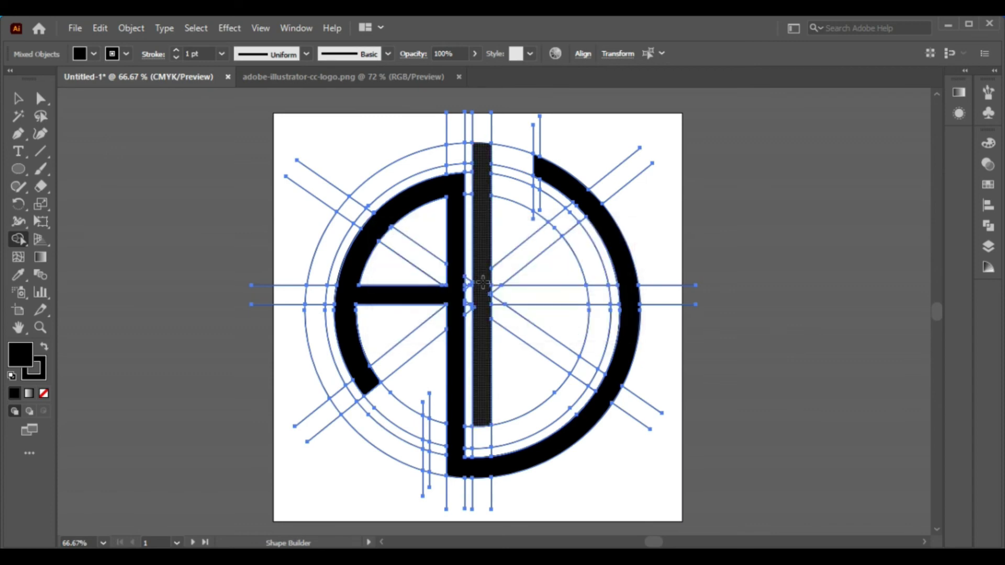
# Step: Shape Builder-merge both diagonal arms and the full outer left arc into the K stem
pyautogui.moveTo(484, 281); pyautogui.dragTo(527, 254)
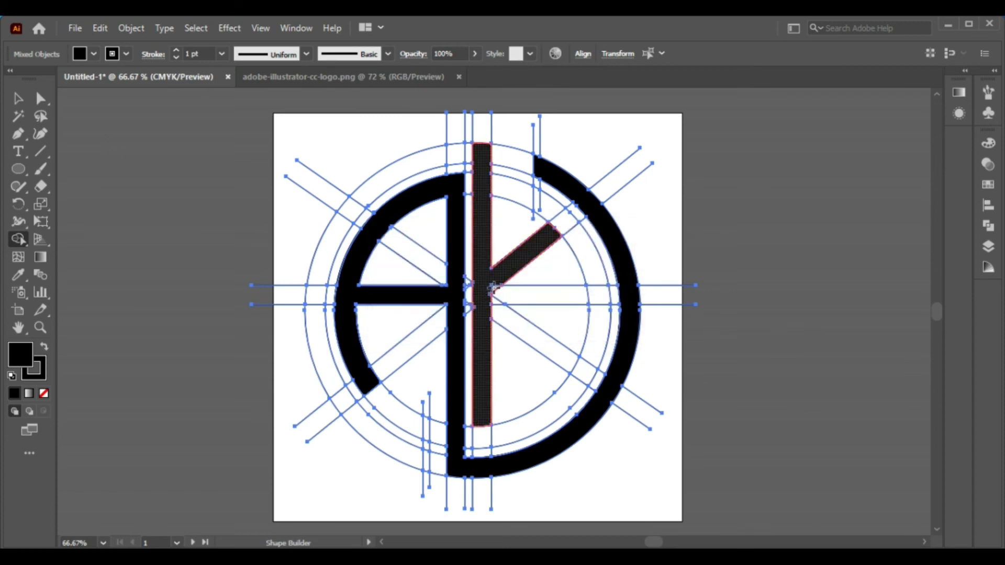
pyautogui.moveTo(485, 297); pyautogui.dragTo(511, 323)
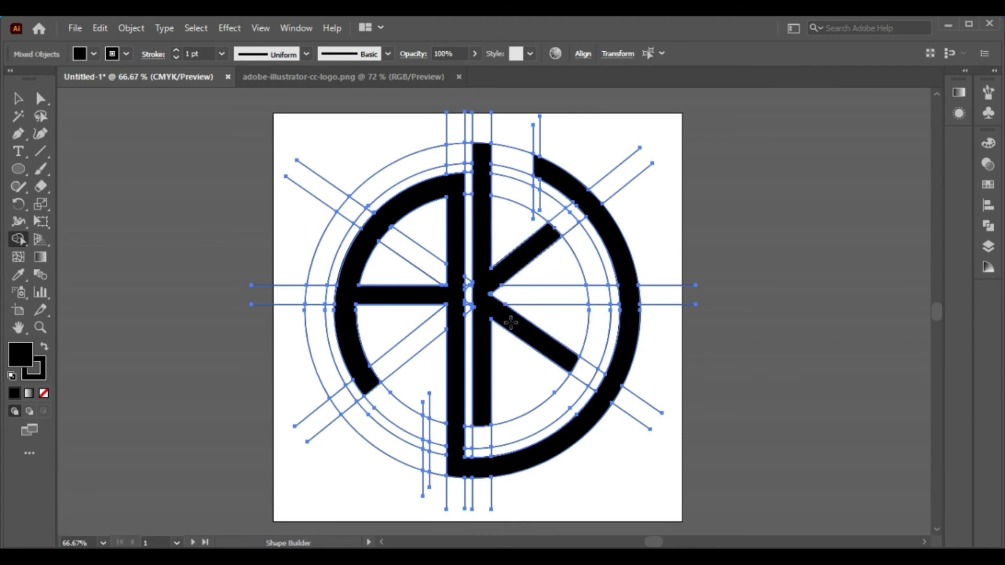
pyautogui.moveTo(479, 153); pyautogui.dragTo(428, 163)
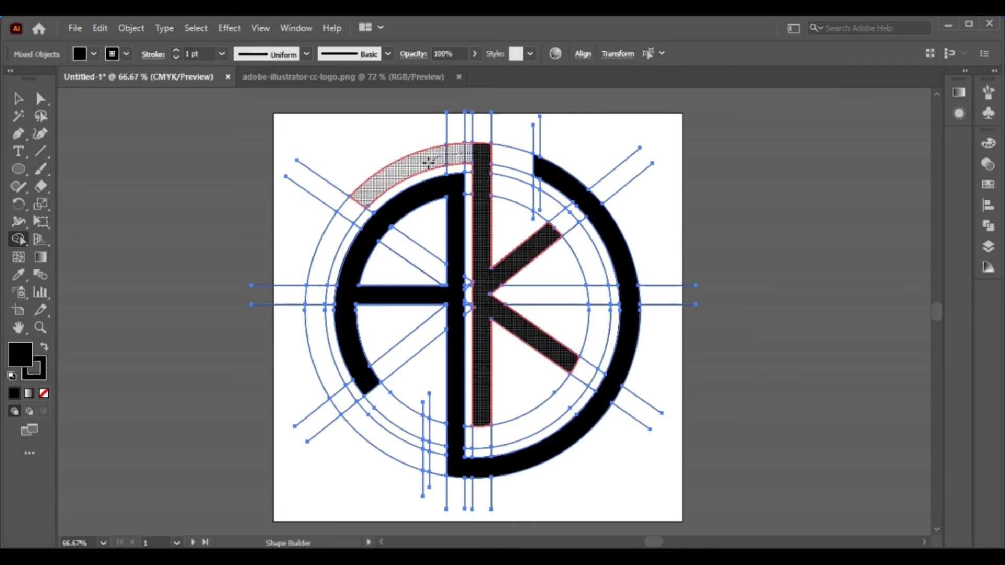
pyautogui.moveTo(363, 192); pyautogui.dragTo(340, 229)
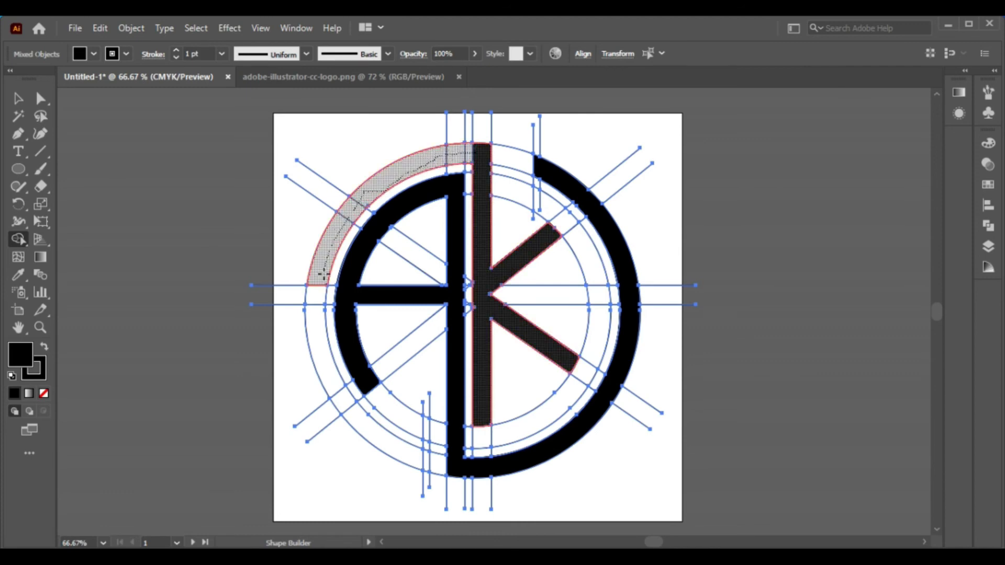
pyautogui.moveTo(323, 274)
pyautogui.mouseDown()
pyautogui.moveTo(325, 332)
pyautogui.moveTo(349, 412)
pyautogui.mouseUp()
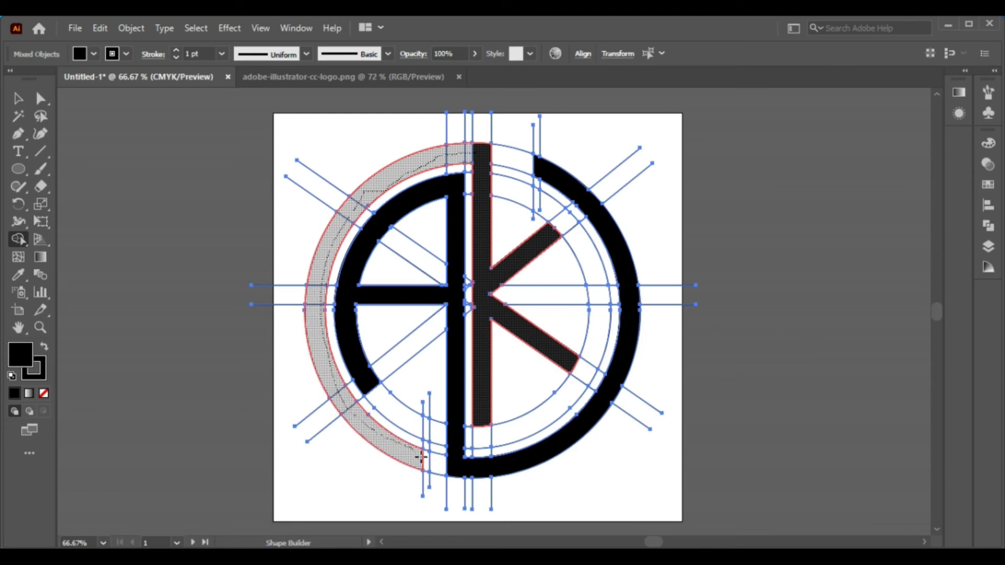
pyautogui.moveTo(426, 461); pyautogui.dragTo(427, 463)
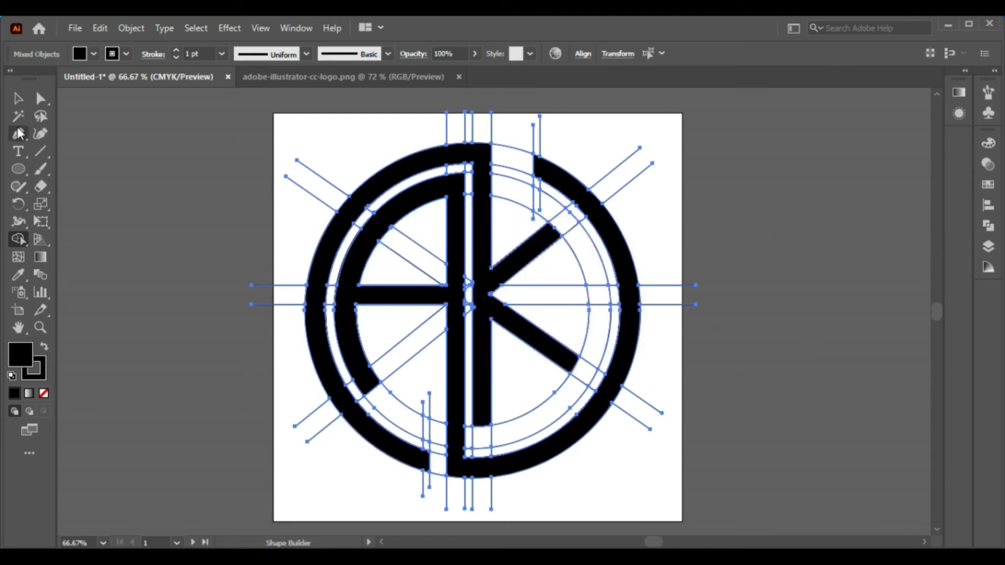
# Step: Select the arc-and-K path plus the other logo shapes and copy them
pyautogui.click(18, 98)
pyautogui.click(177, 209)
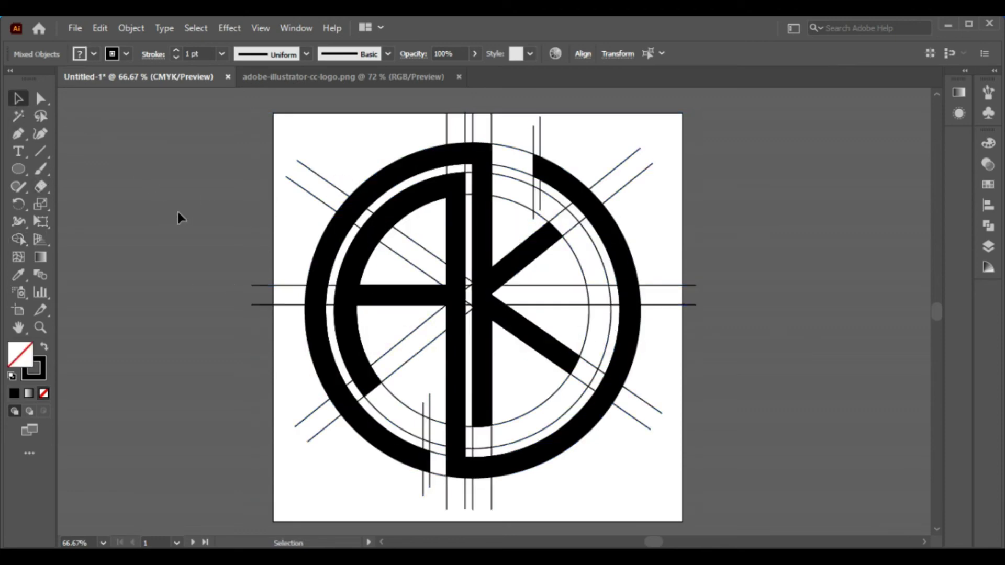
pyautogui.doubleClick(487, 157)
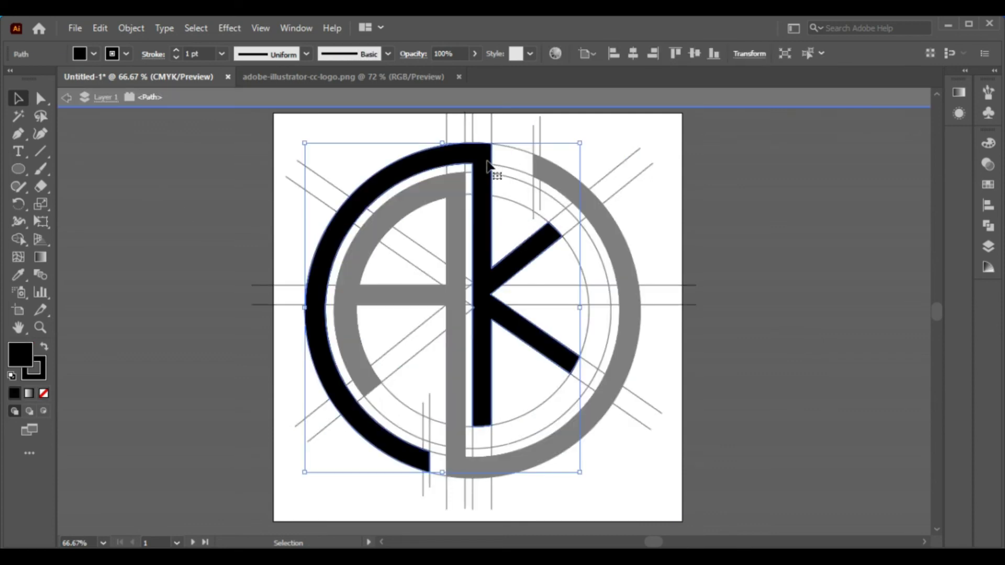
pyautogui.click(180, 262)
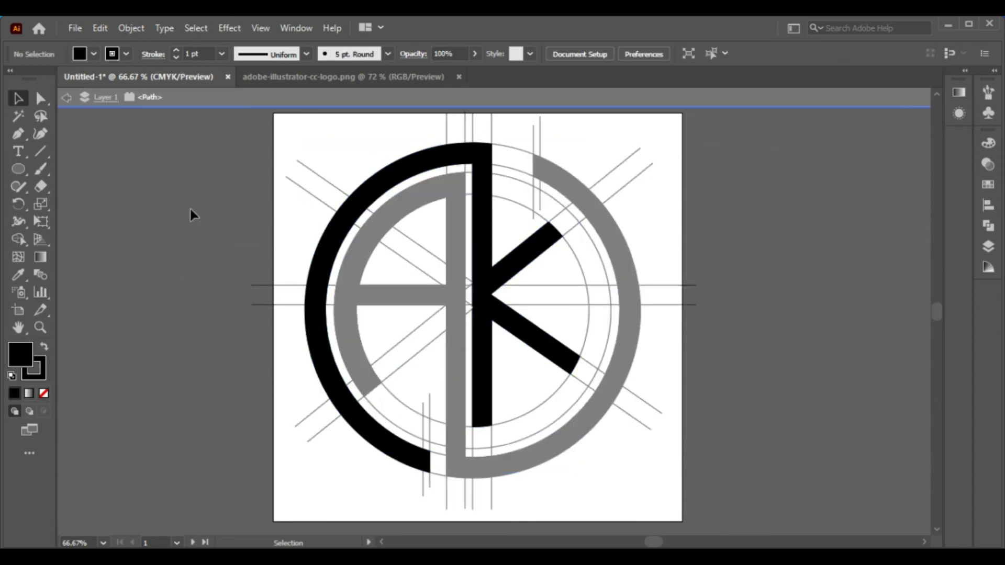
pyautogui.doubleClick(189, 208)
pyautogui.click(477, 173)
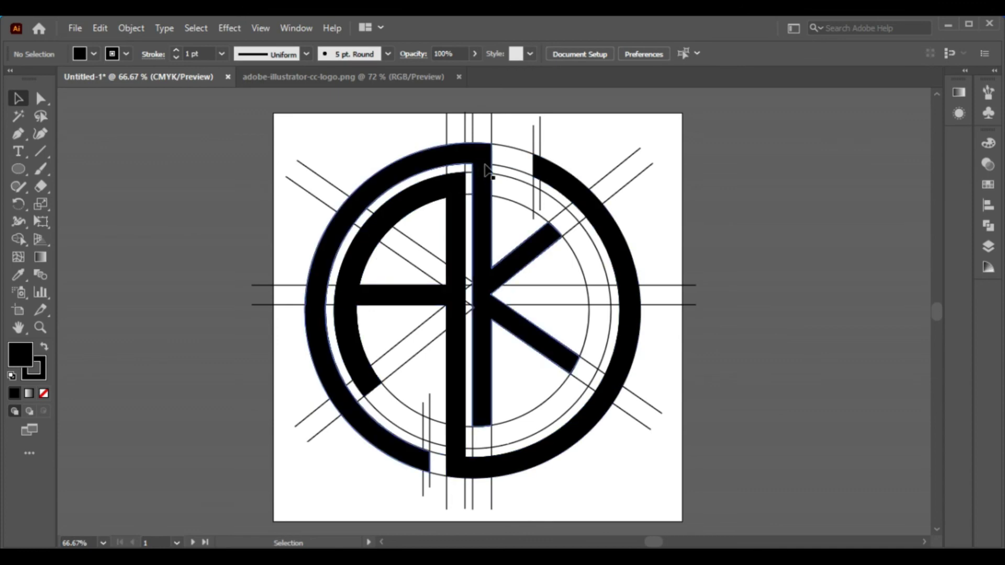
pyautogui.keyDown('shift'); pyautogui.click(633, 294); pyautogui.keyUp('shift')
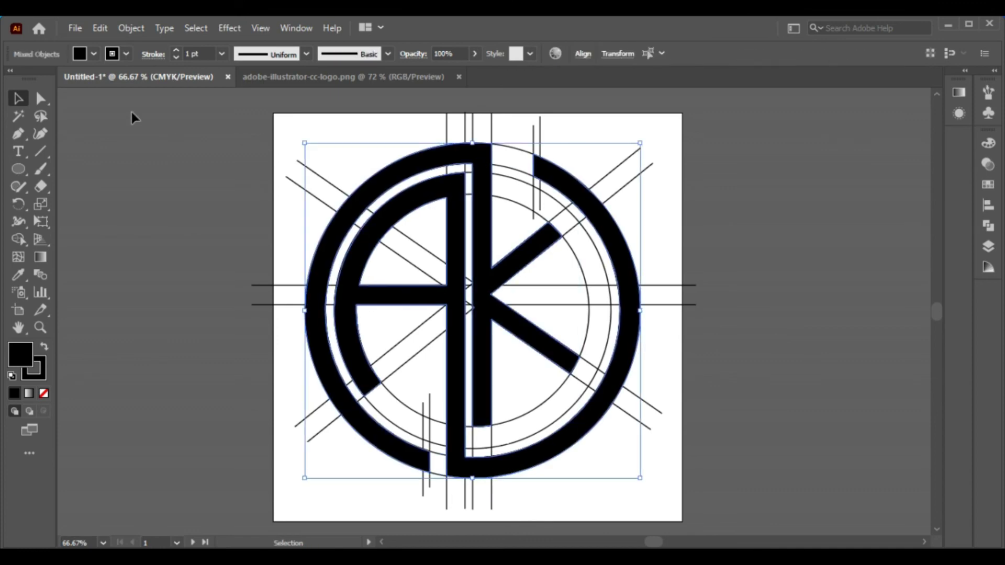
pyautogui.click(104, 29)
pyautogui.click(128, 97)
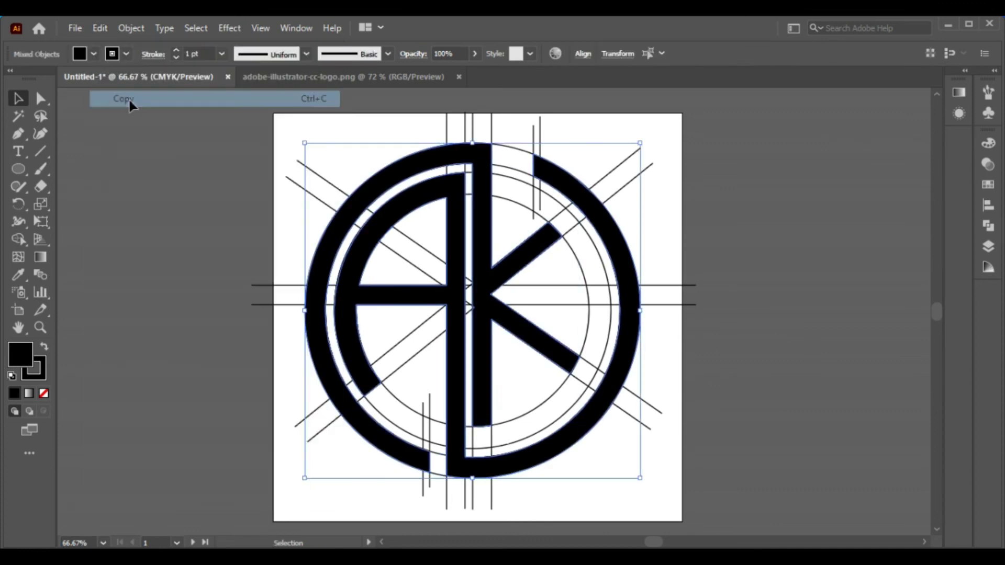
pyautogui.click(130, 140)
# Step: Delete everything on the artboard, including guide lines, and paste the logo back
pyautogui.moveTo(179, 118)
pyautogui.mouseDown()
pyautogui.moveTo(646, 491)
pyautogui.moveTo(680, 495)
pyautogui.mouseUp()
pyautogui.press('Delete')
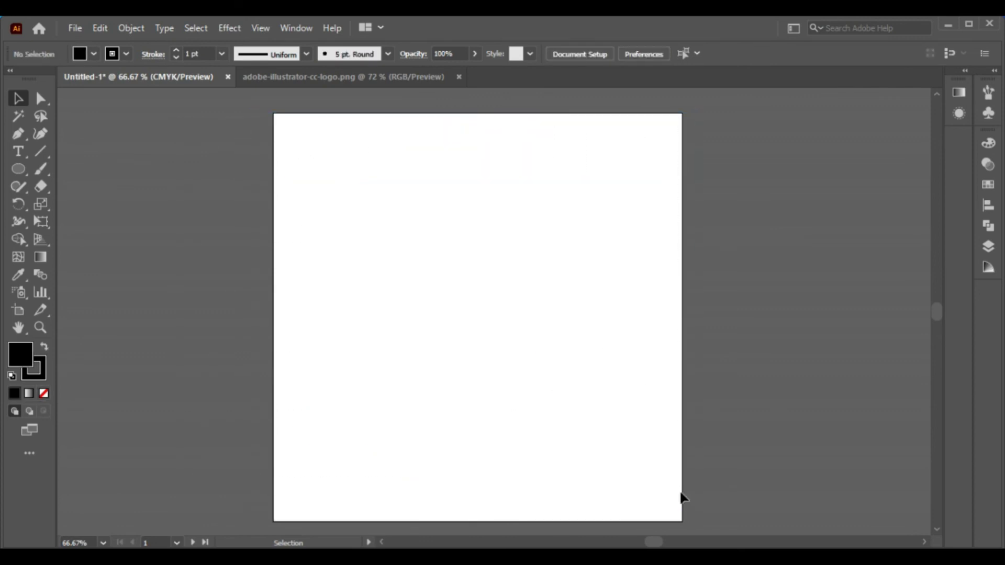
pyautogui.hotkey('ctrl', 'v')
pyautogui.press('v')
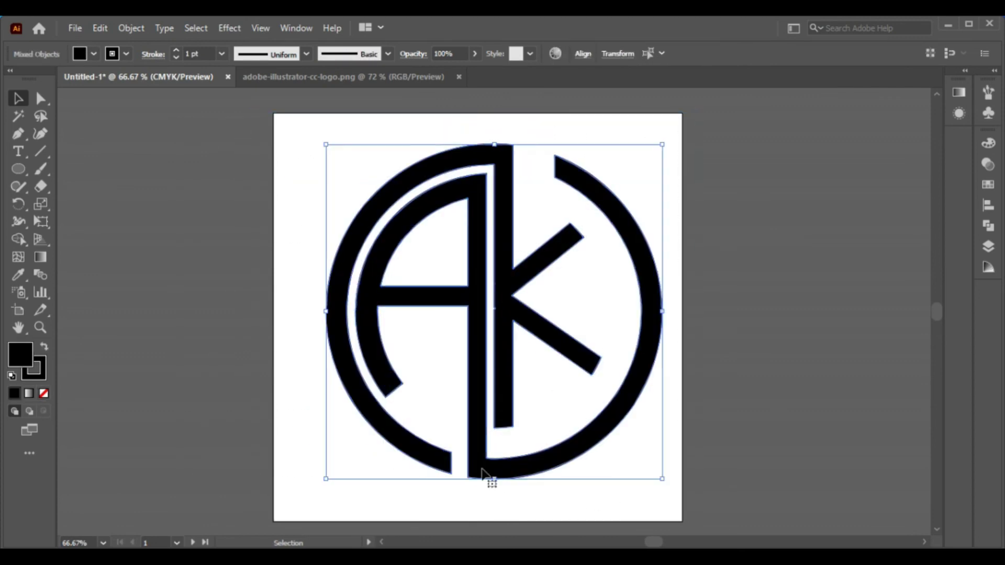
pyautogui.click(246, 425)
# Step: Fill the outer arc and K shape with red from the Swatches
pyautogui.click(521, 314)
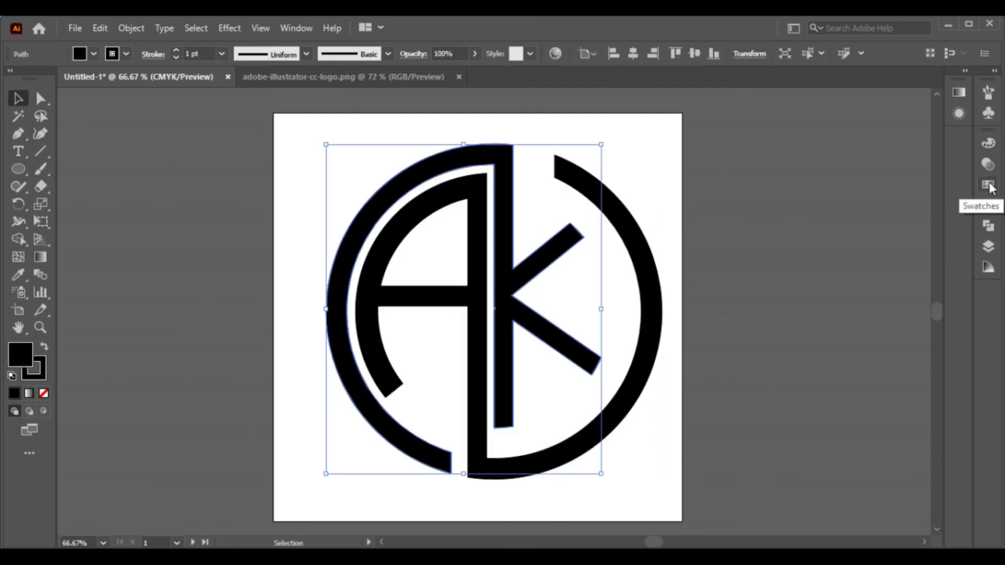
pyautogui.click(989, 185)
pyautogui.click(848, 183)
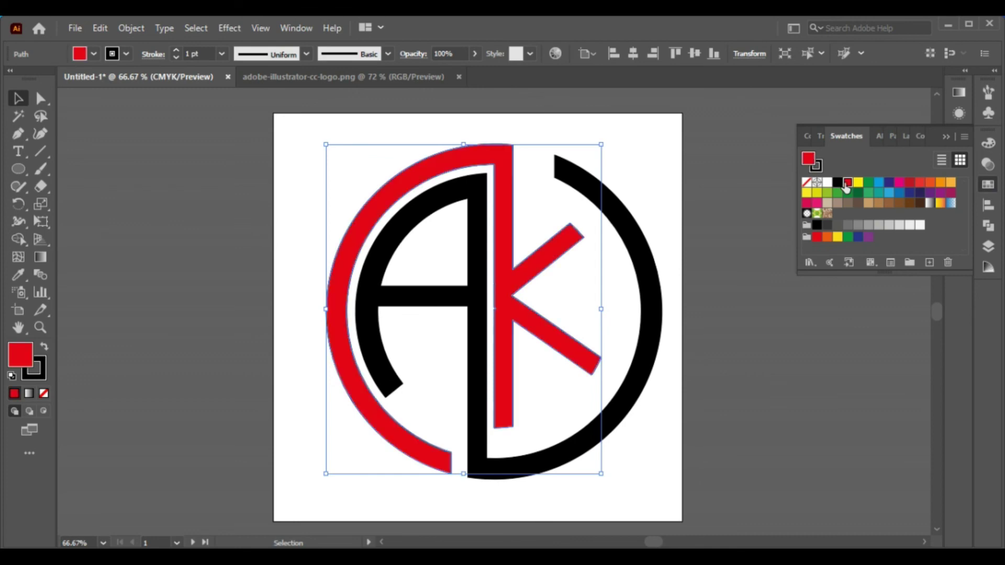
pyautogui.click(950, 137)
pyautogui.click(779, 191)
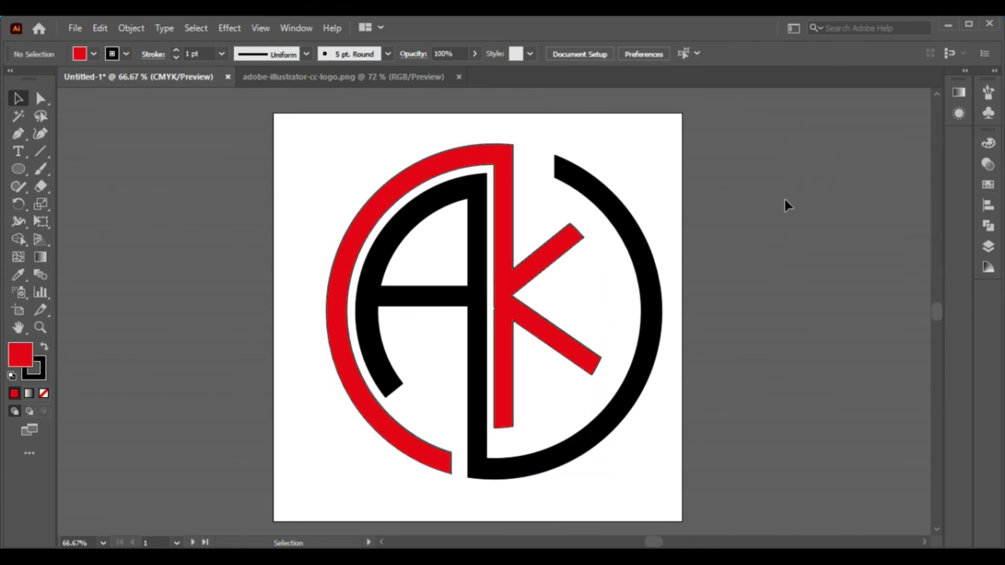
# Step: Set the red arc-and-K shape's stroke to None
pyautogui.click(44, 393)
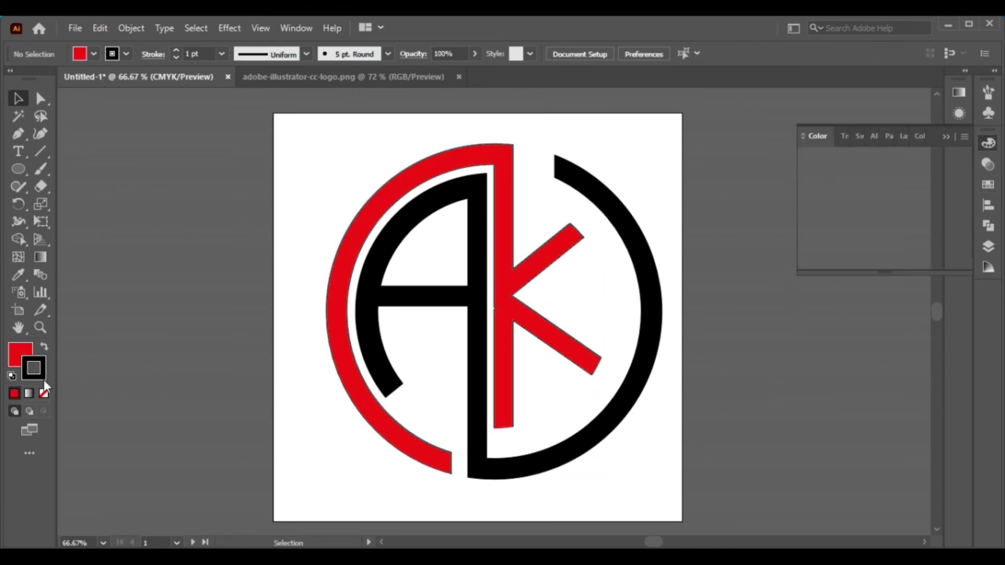
pyautogui.click(20, 354)
pyautogui.click(366, 234)
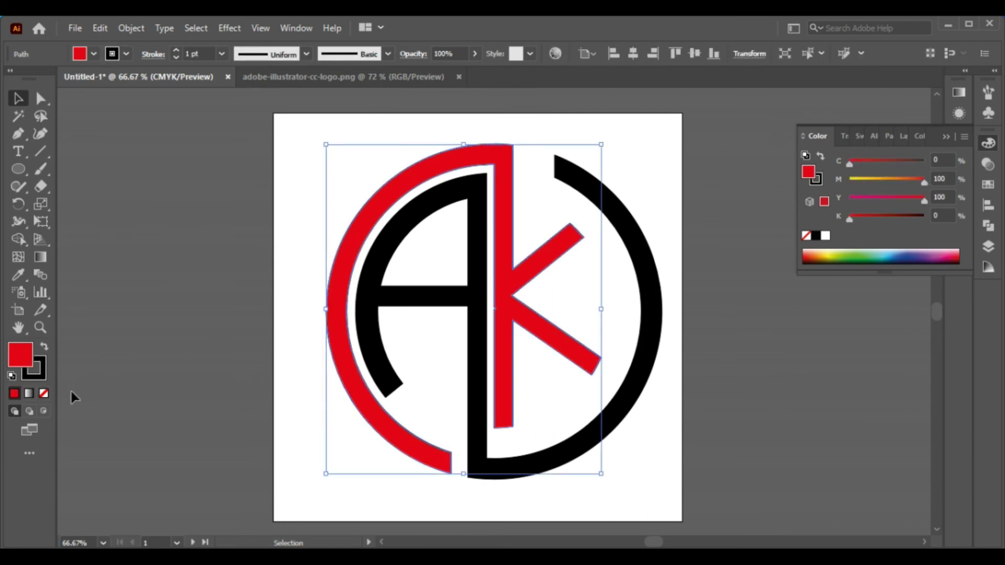
pyautogui.click(44, 393)
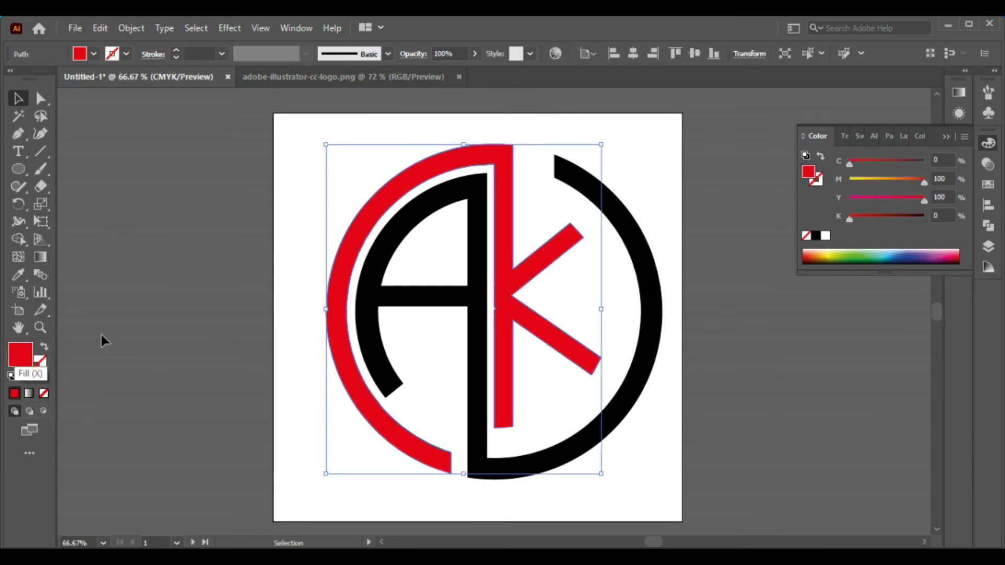
pyautogui.click(207, 343)
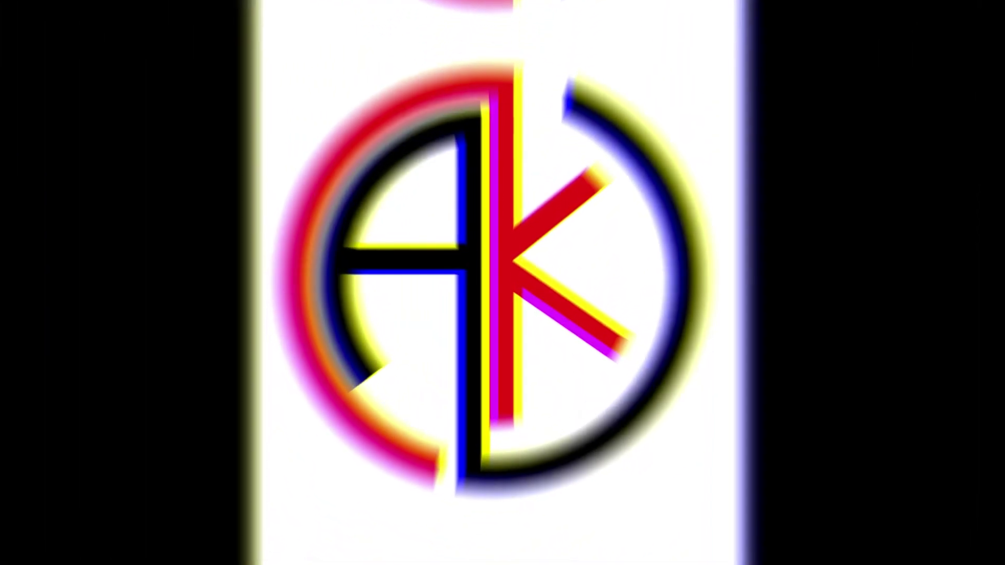